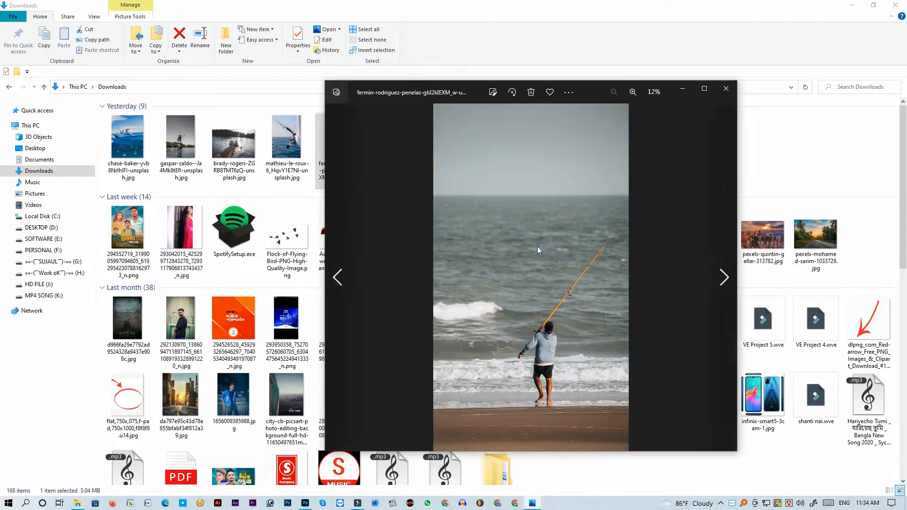
- Browse the downloaded fishing stock photos in the image viewer, then close the preview
key("Left")
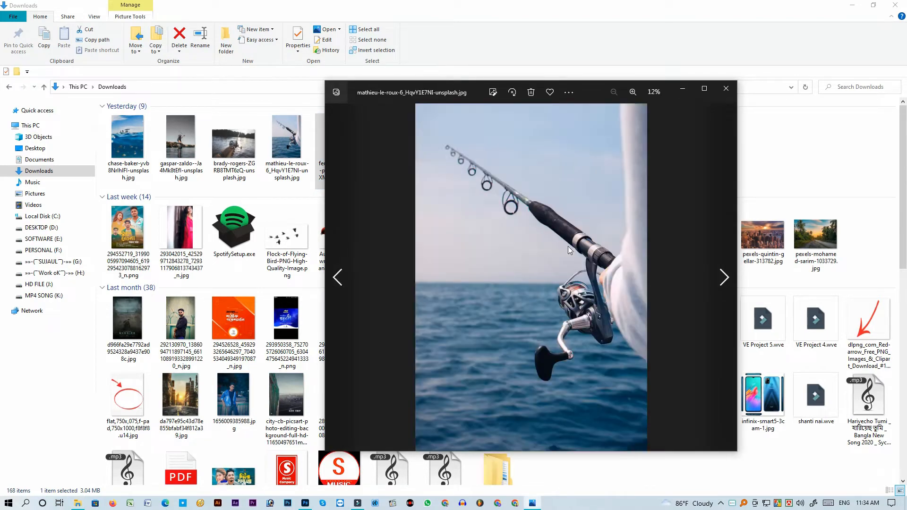
key("Left")
key("Left")
left_click(722, 91)
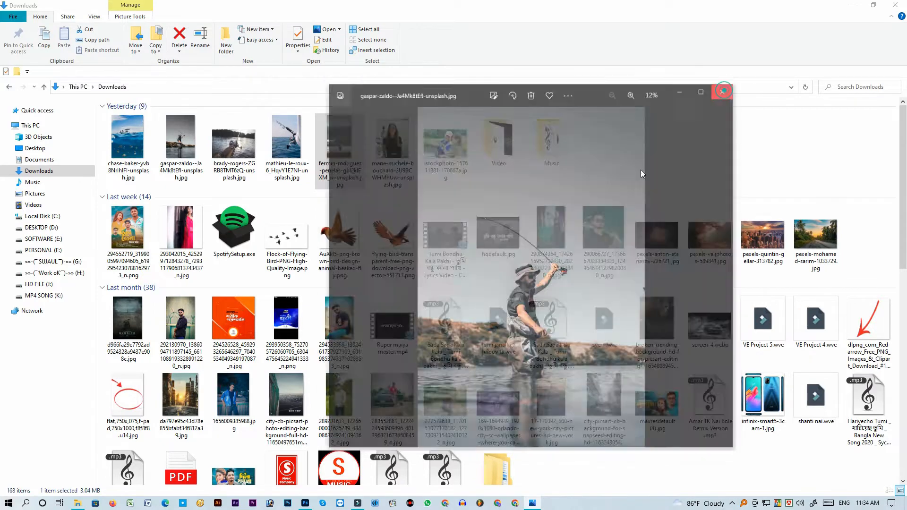
left_click(284, 145)
left_click(238, 173)
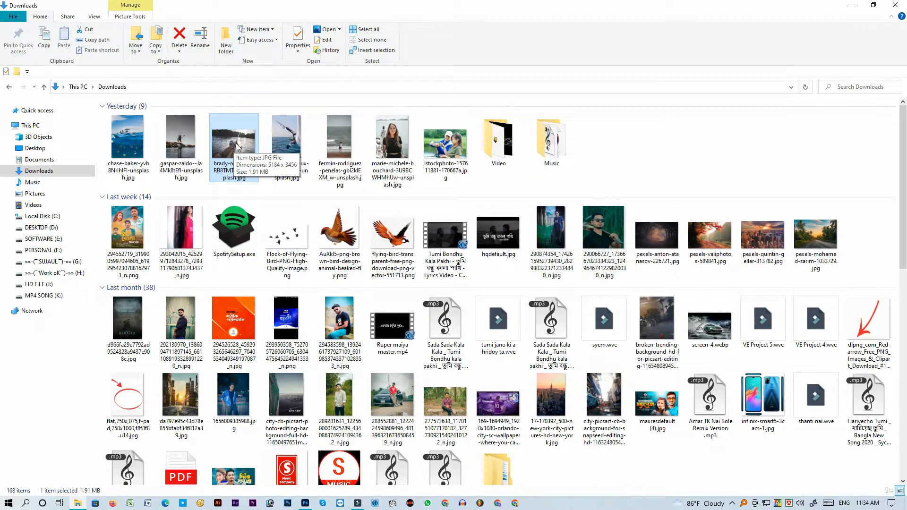
left_click_drag(238, 147, 280, 36)
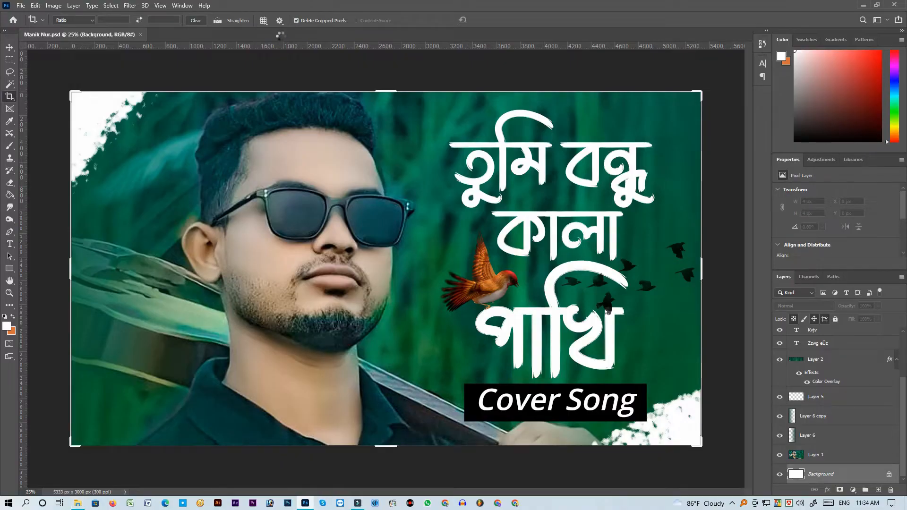
left_click(140, 35)
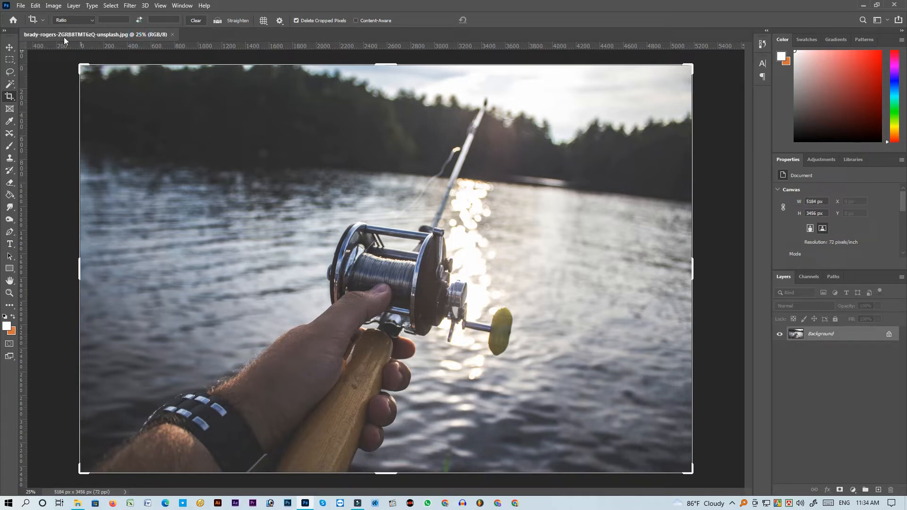
- Crop the fishing-reel photo with the YouTube crop preset, shifting the image down so the rod tip stays in frame
left_click(34, 19)
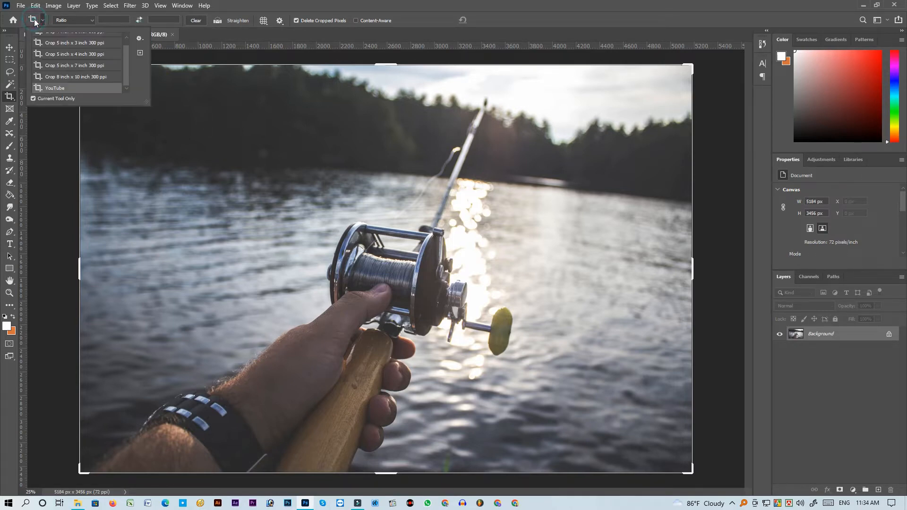
left_click(61, 89)
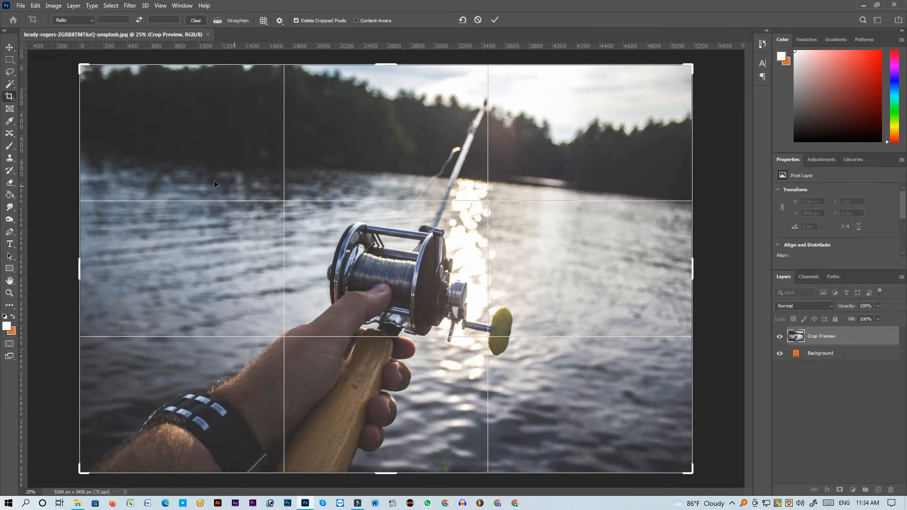
key("Return")
left_click(37, 20)
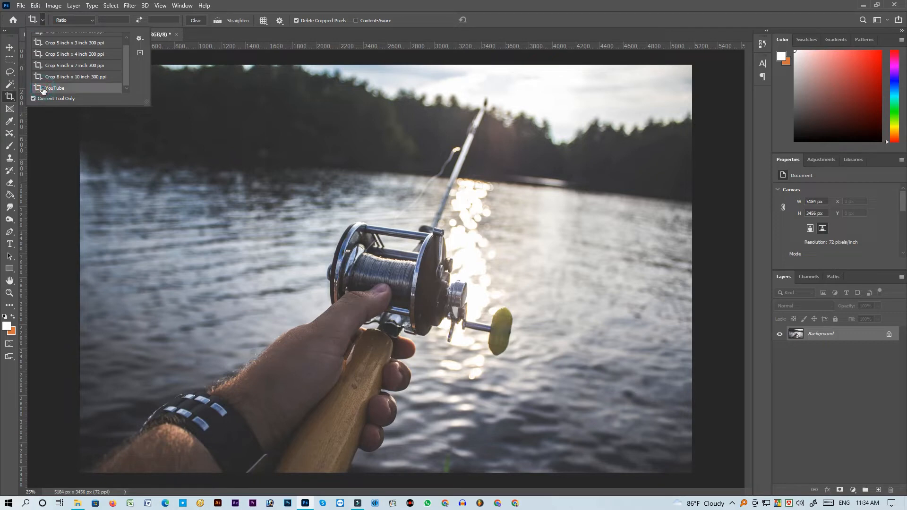
left_click_drag(61, 126, 860, 477)
left_click_drag(905, 508, 904, 507)
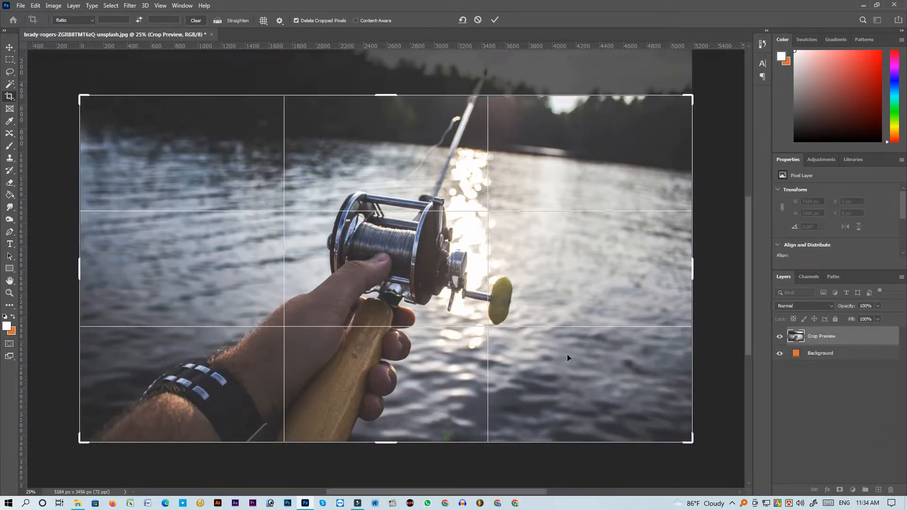
left_click_drag(567, 358, 580, 391)
left_click_drag(575, 267, 576, 239)
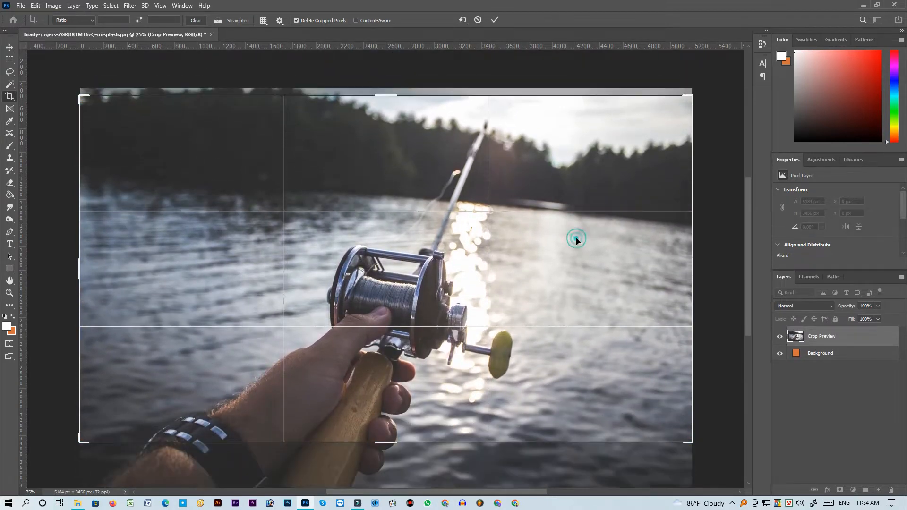
double_click(577, 240)
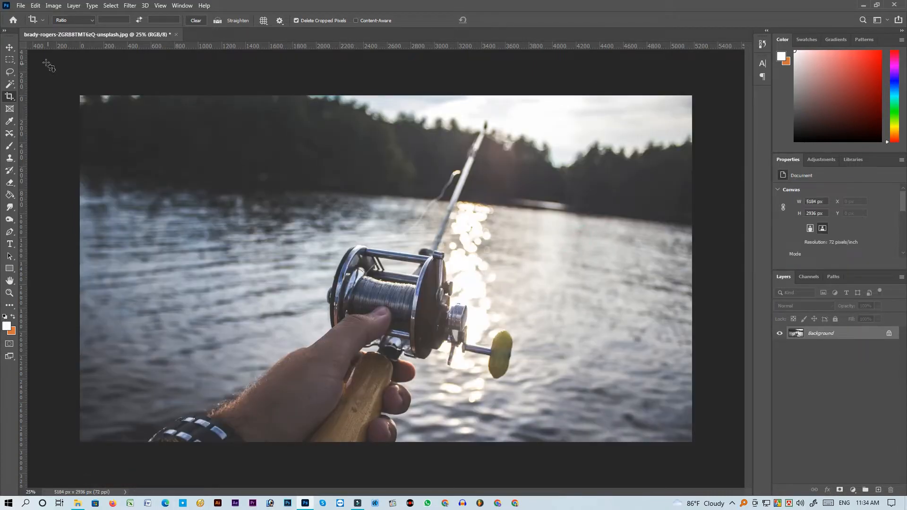
- Open the downloaded portrait of the woman in the black T-shirt as a separate Photoshop document
left_click(9, 48)
left_click(413, 213)
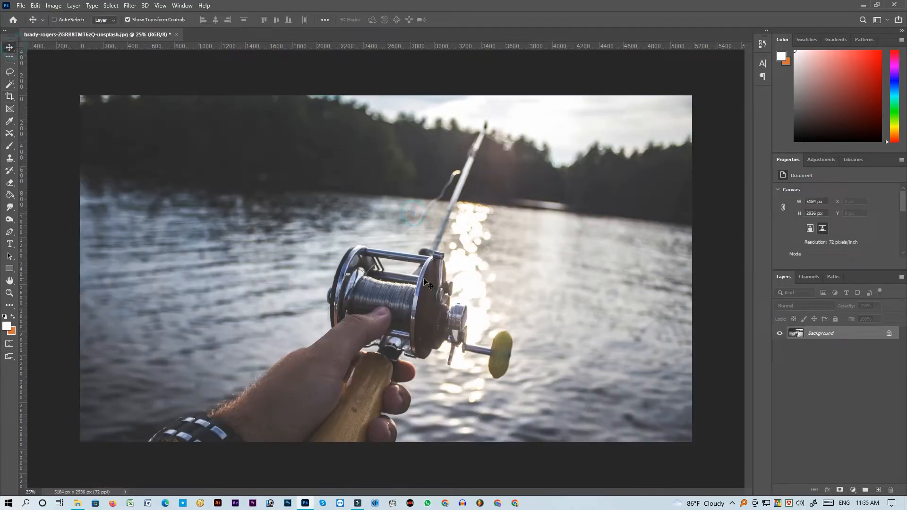
left_click(76, 503)
left_click_drag(393, 144, 355, 153)
left_click_drag(360, 47, 360, 31)
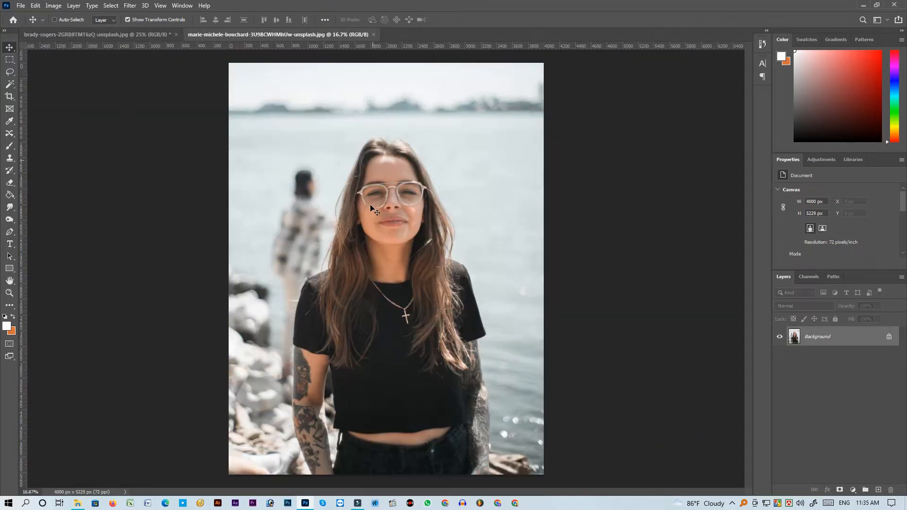
- Select the woman in the portrait with the automatic Subject selection
left_click(73, 6)
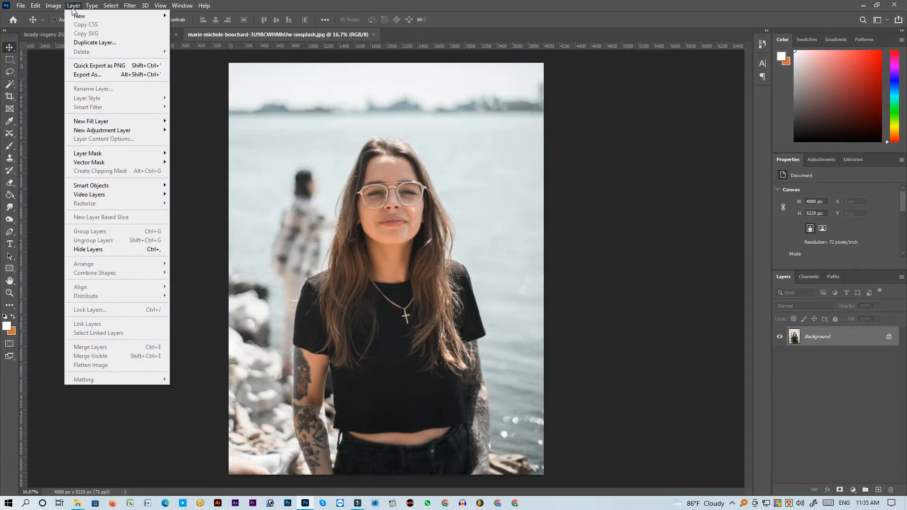
mouse_move(92, 6)
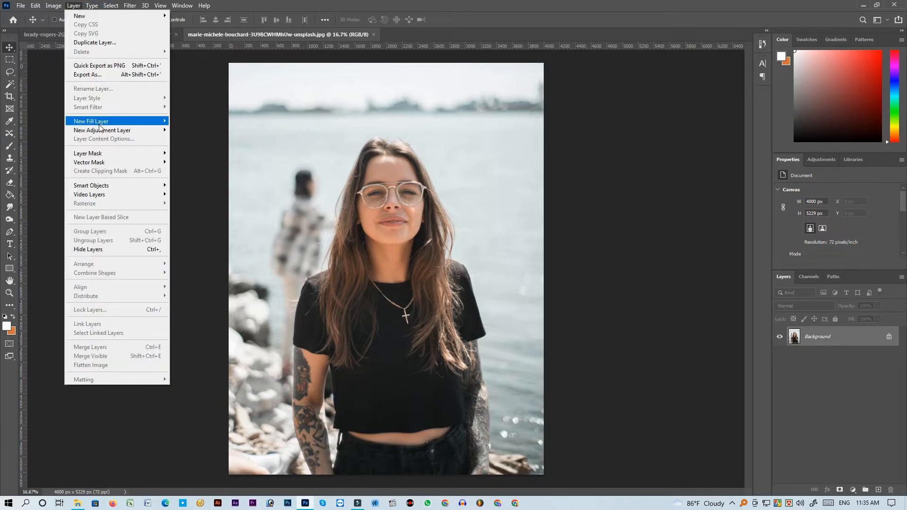
mouse_move(100, 129)
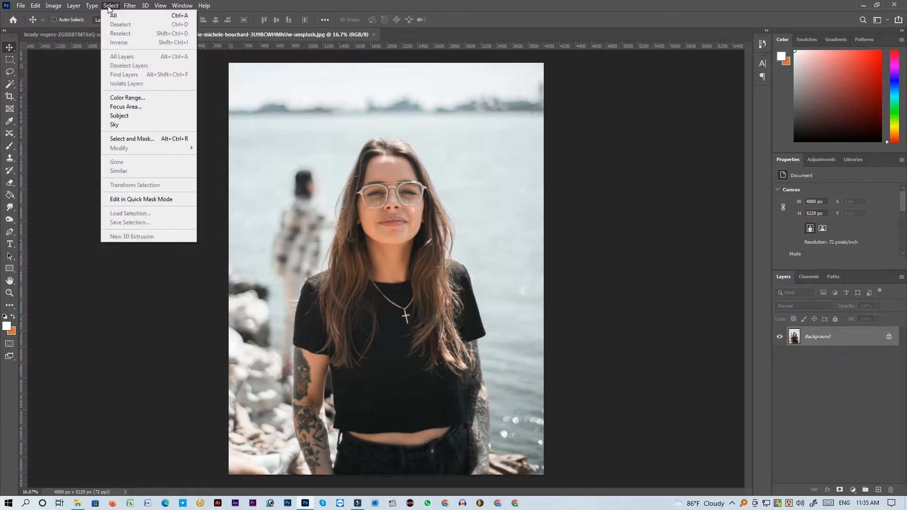
left_click(146, 116)
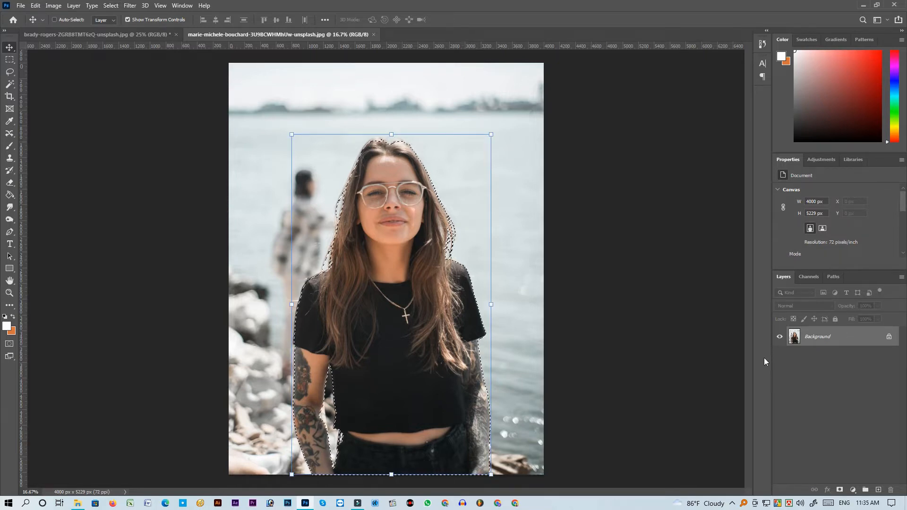
- Add a layer mask from the selection to remove the portrait's background and apply the mask permanently
left_click_drag(829, 336, 840, 488)
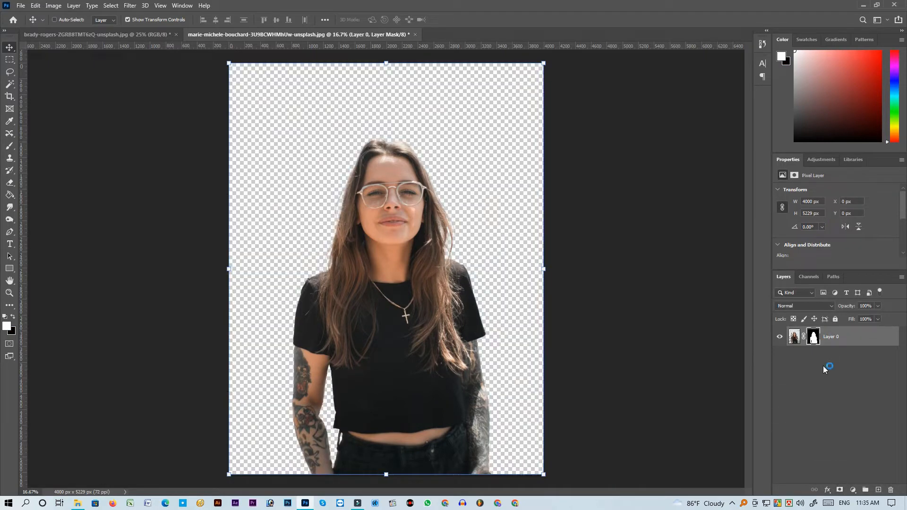
right_click(804, 334)
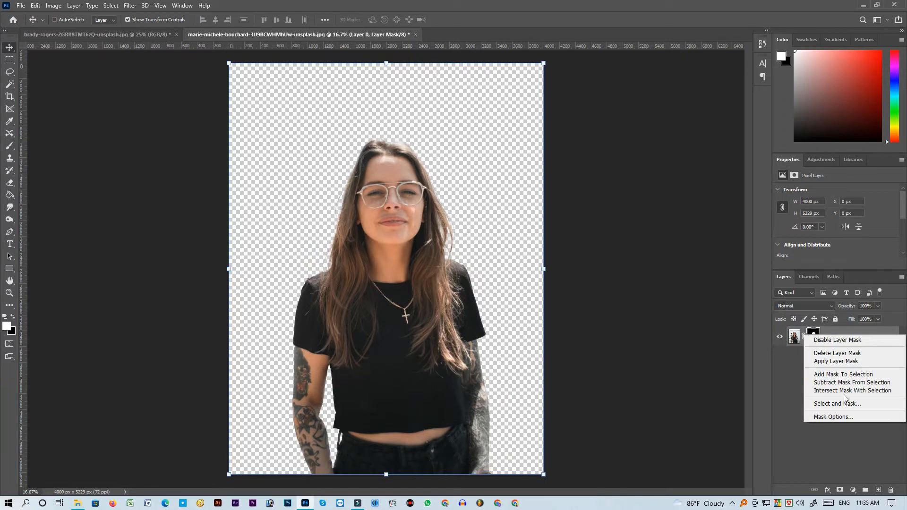
left_click(835, 362)
- Move the cut-out woman into the fishing-reel document, scale her to about 2184 × 3724 px and position her centrally
left_click_drag(408, 300, 456, 311)
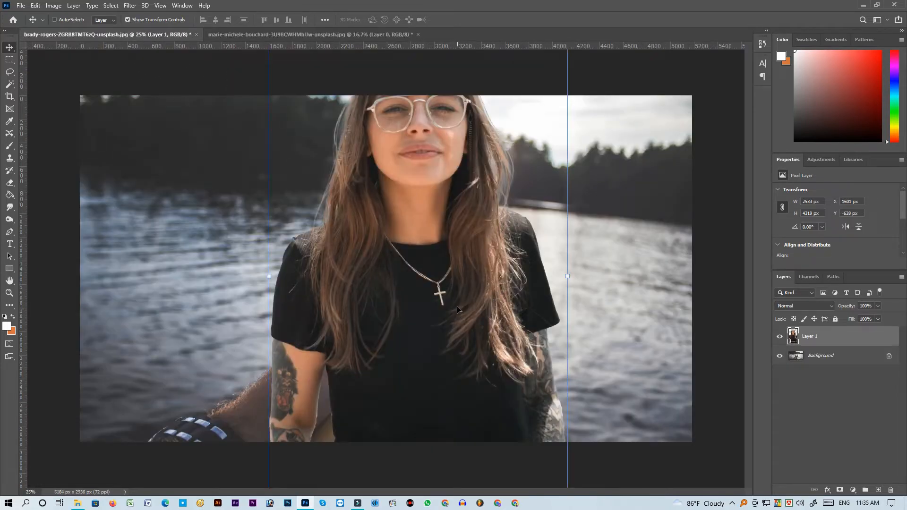
key("ctrl+minus")
key("ctrl+minus")
left_click_drag(417, 243, 402, 288)
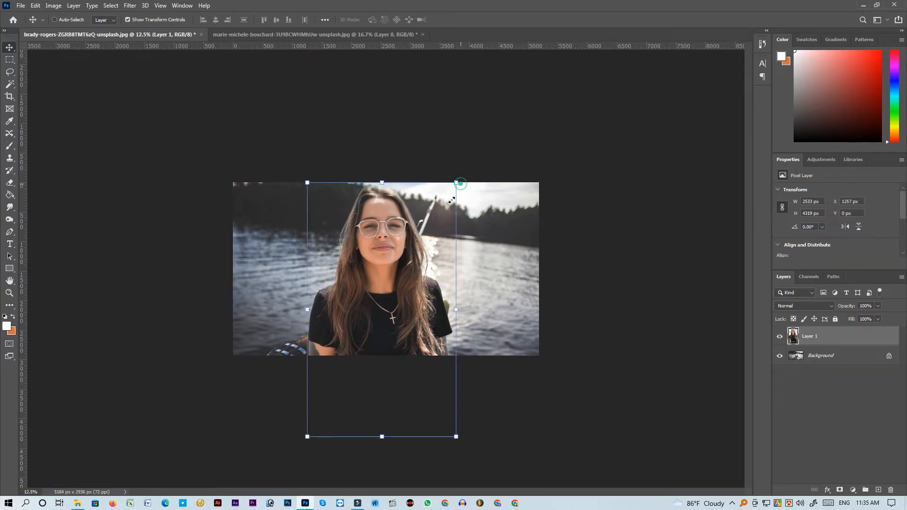
left_click_drag(456, 183, 431, 217)
mouse_move(381, 286)
left_mouse_down()
mouse_move(396, 268)
mouse_move(391, 294)
left_mouse_up()
key("Return")
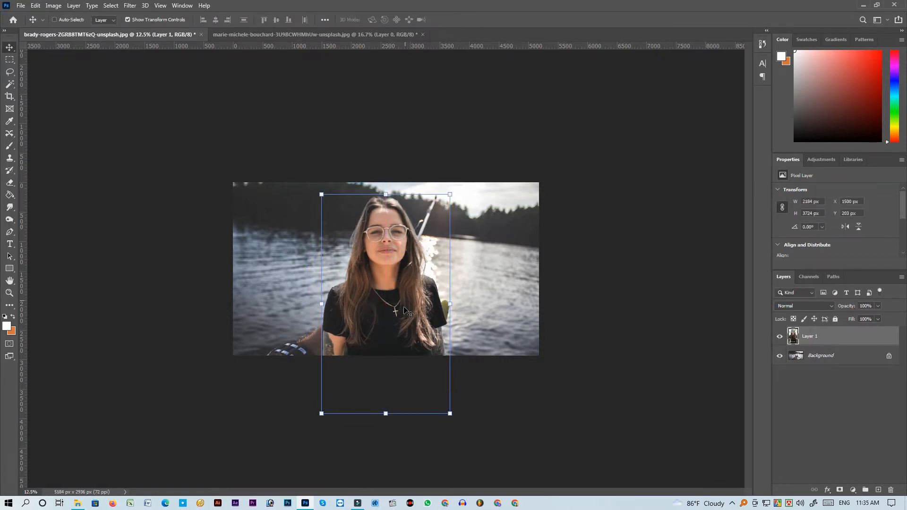
- Create a new empty layer between the background and the woman's layer
left_click(837, 360)
left_click(876, 489)
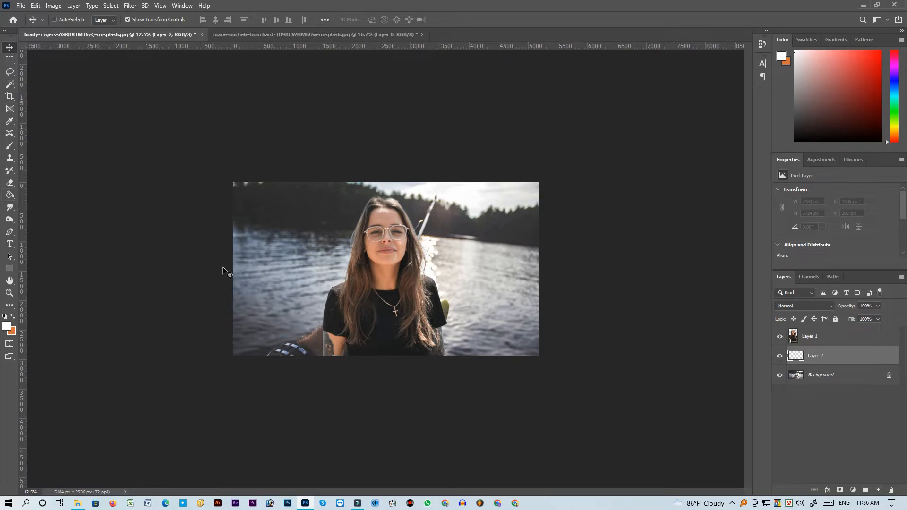
- Try a white diagonal stroke behind the woman with the Kyle's Ultimate Pastel Palooza brush and undo it
key("b")
right_click(319, 274)
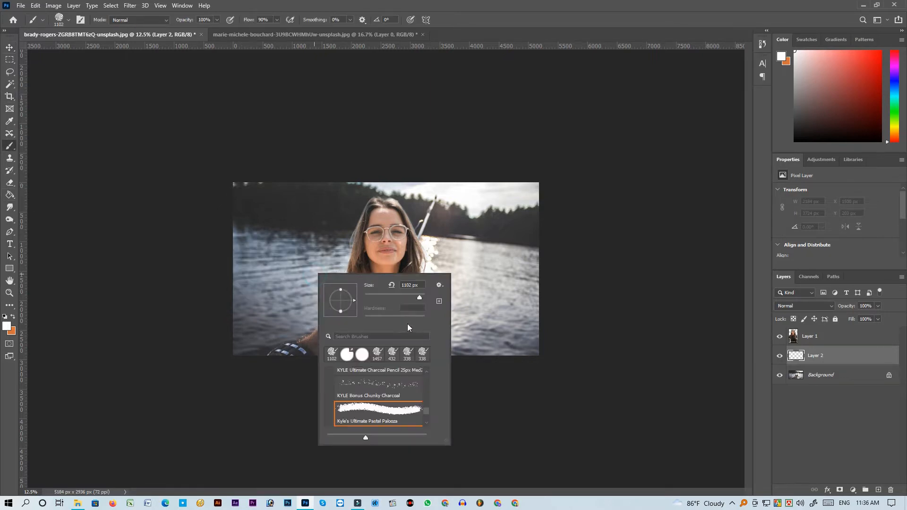
left_click_drag(428, 409, 430, 384)
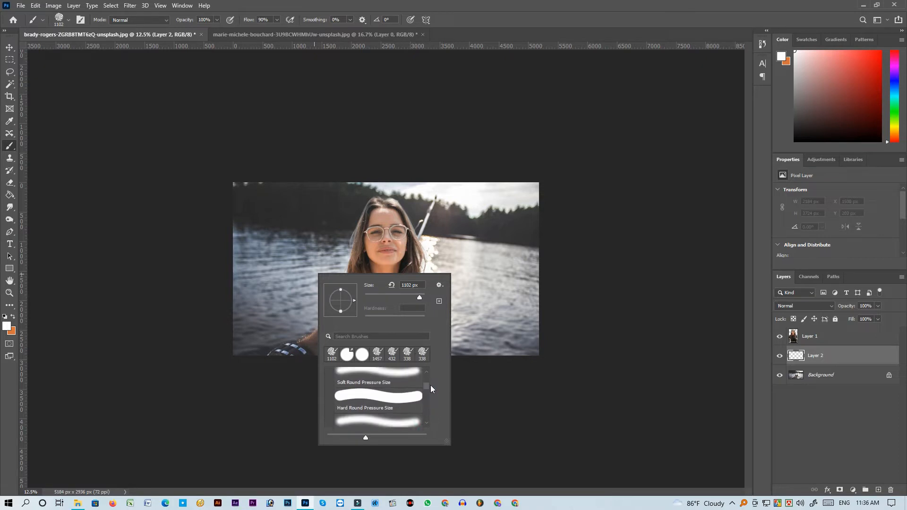
left_click_drag(460, 232, 261, 326)
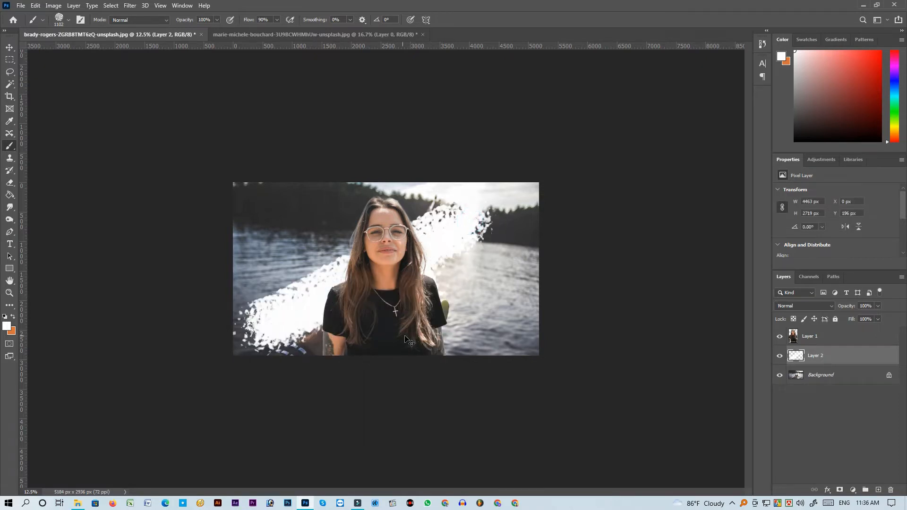
key("ctrl+z")
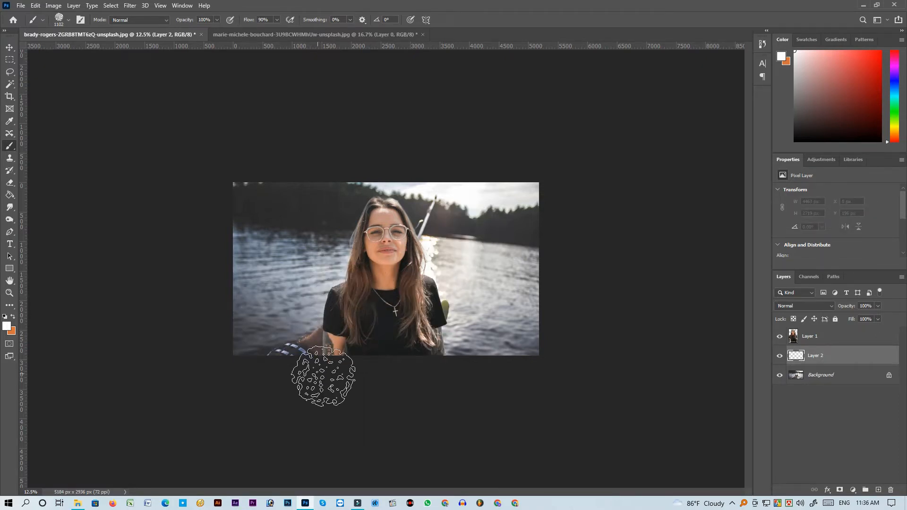
- Switch to the Hard Round brush at 1102 px, undo a white test stroke, and stamp one orange dab behind the woman's head
right_click(400, 282)
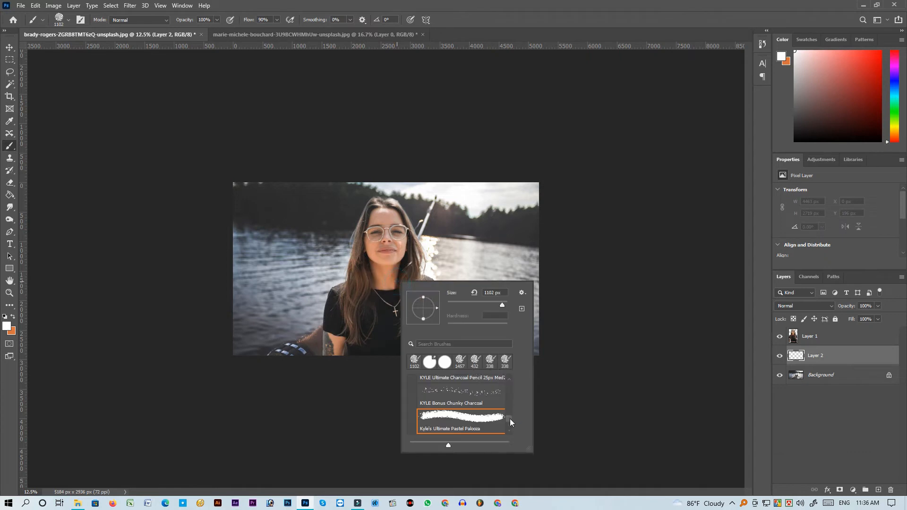
left_click_drag(509, 419, 517, 377)
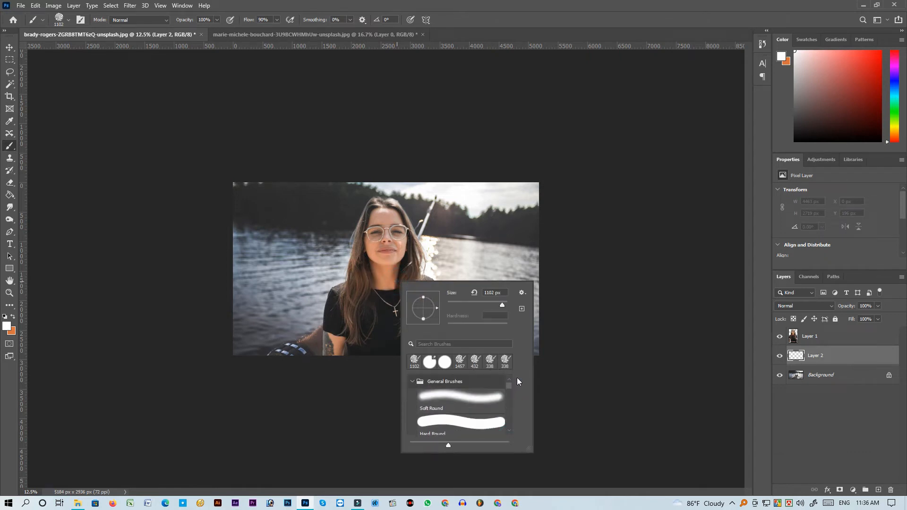
left_click(472, 426)
mouse_move(255, 307)
left_mouse_down()
mouse_move(527, 215)
mouse_move(525, 236)
left_mouse_up()
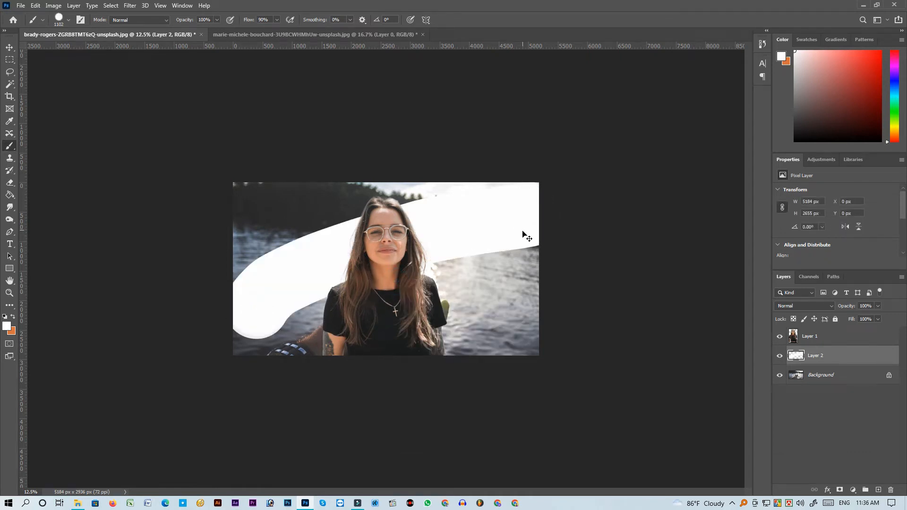
key("ctrl+z")
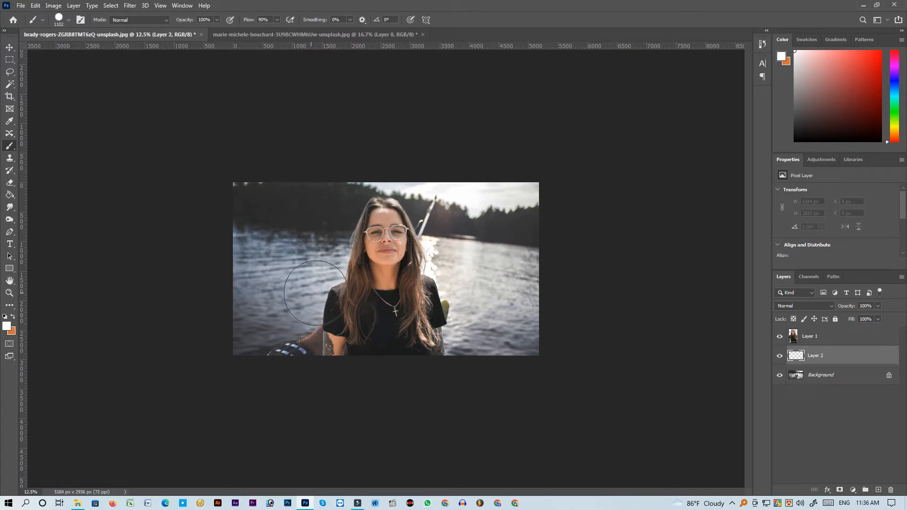
left_click(13, 316)
left_click(388, 249)
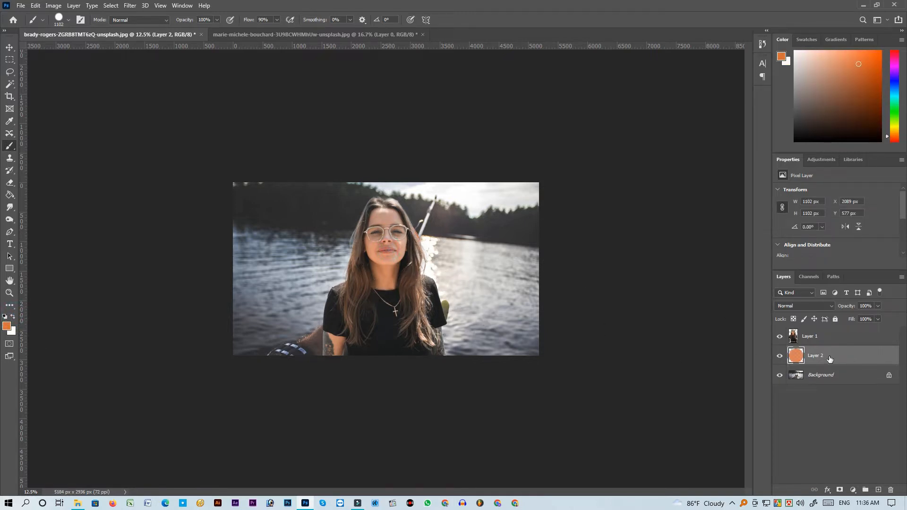
- Set the blend mode of the orange dab's layer to Screen
left_click(10, 47)
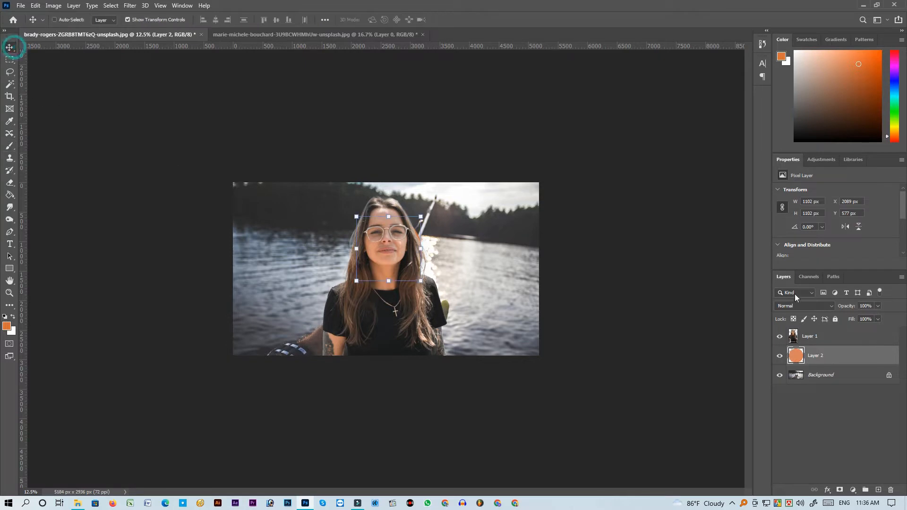
left_click(793, 307)
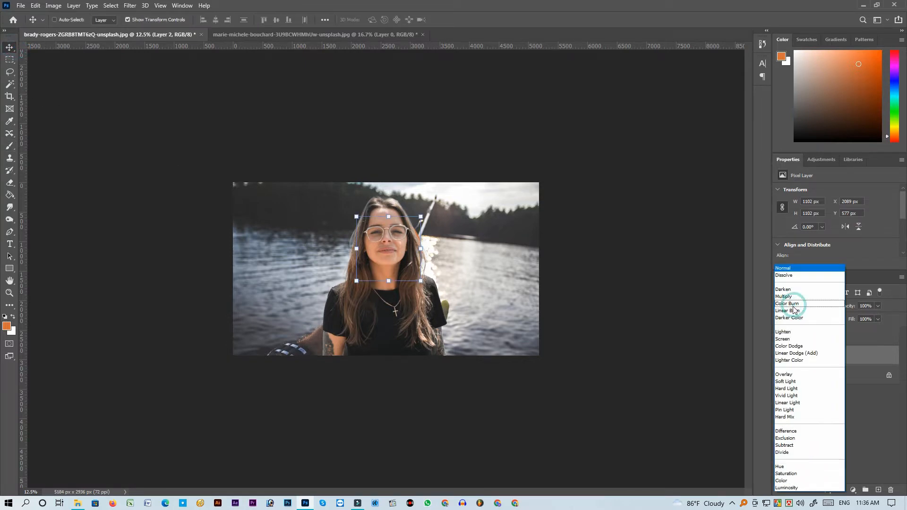
left_click(795, 340)
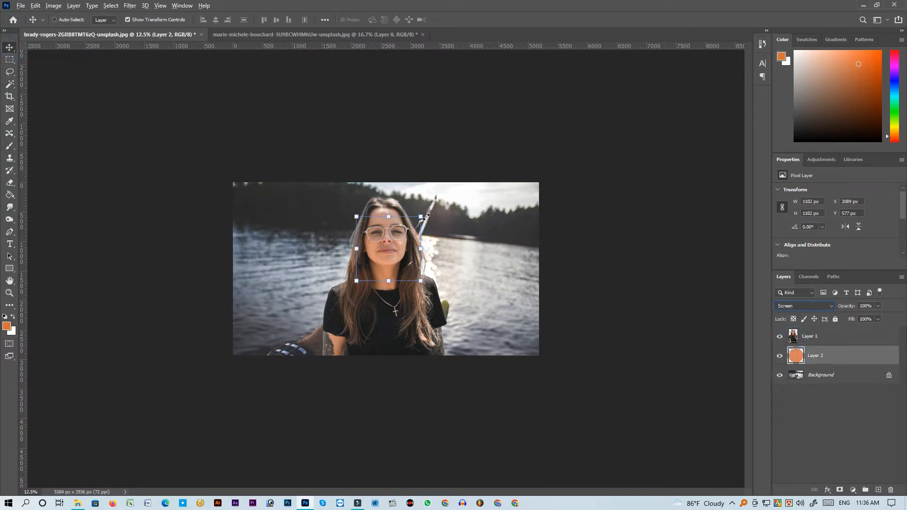
- Stretch the orange circle to about 6174 by 4174 px and position it as an arc over the upper part of the lake photo
left_click_drag(512, 151, 510, 149)
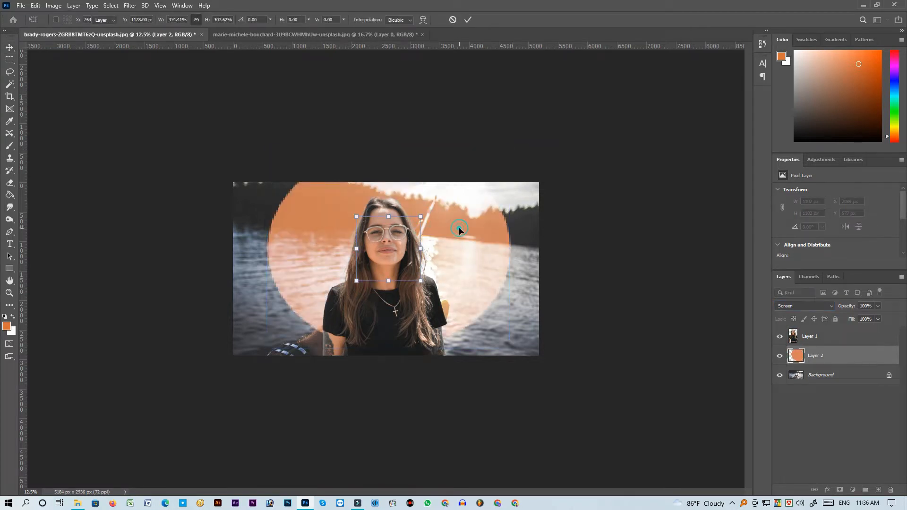
left_click_drag(459, 228, 452, 235)
left_click_drag(504, 155, 563, 132)
left_click_drag(530, 272, 536, 187)
left_click_drag(518, 261, 520, 244)
double_click(488, 235)
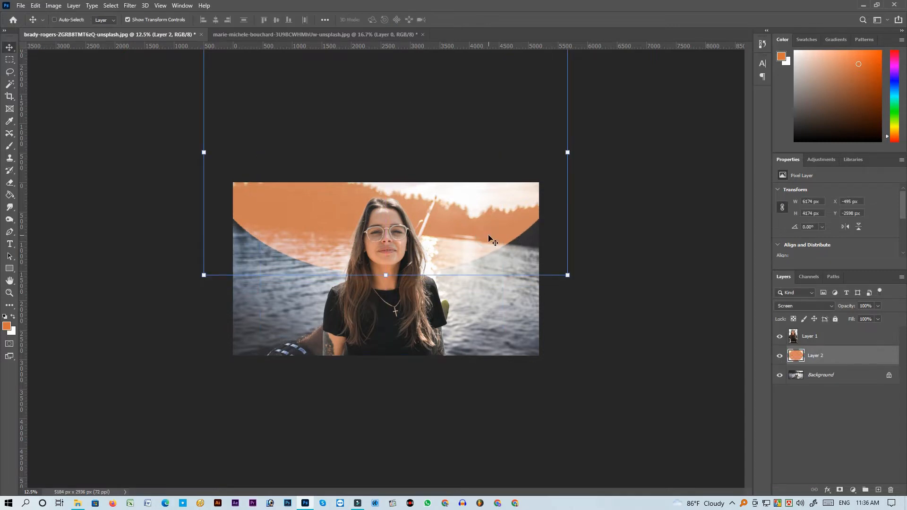
- Move the woman's cut-out slightly up and to the left, and apply Auto Tone to her layer
left_click(392, 305, "ctrl")
mouse_move(392, 306)
left_mouse_down()
mouse_move(388, 250)
mouse_move(392, 286)
mouse_move(382, 298)
left_mouse_up()
left_click(54, 5)
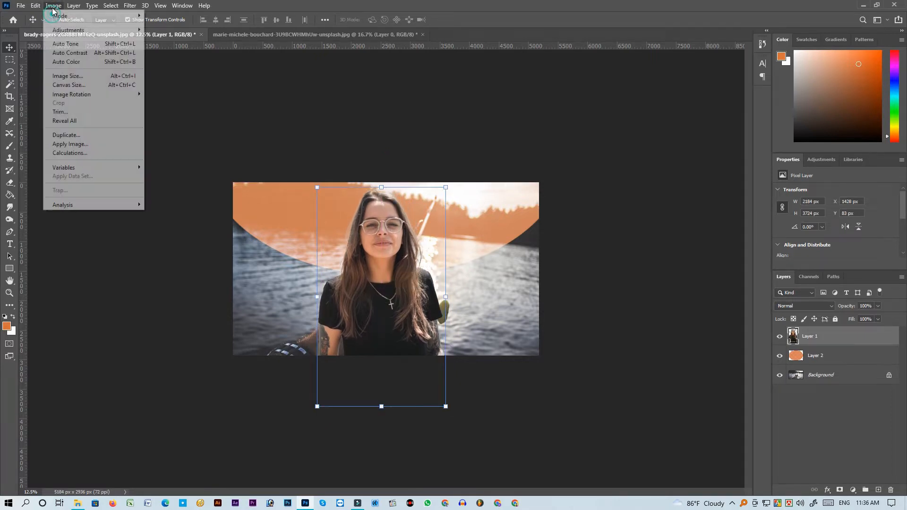
left_click(91, 46)
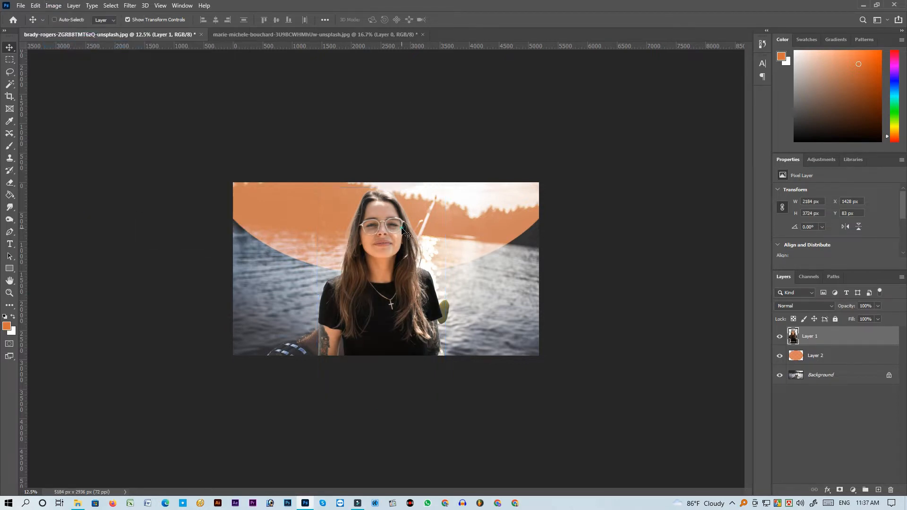
- Adjust the woman's basic colour and tone settings, from Saturation up to Exposure, with the Camera Raw Filter
left_click(131, 8)
left_click(196, 77)
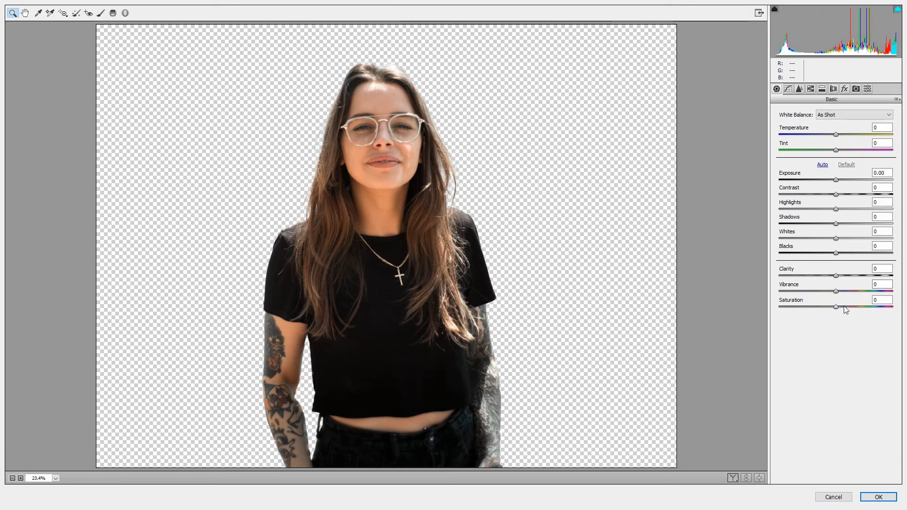
left_click_drag(844, 307, 838, 183)
left_click(884, 500)
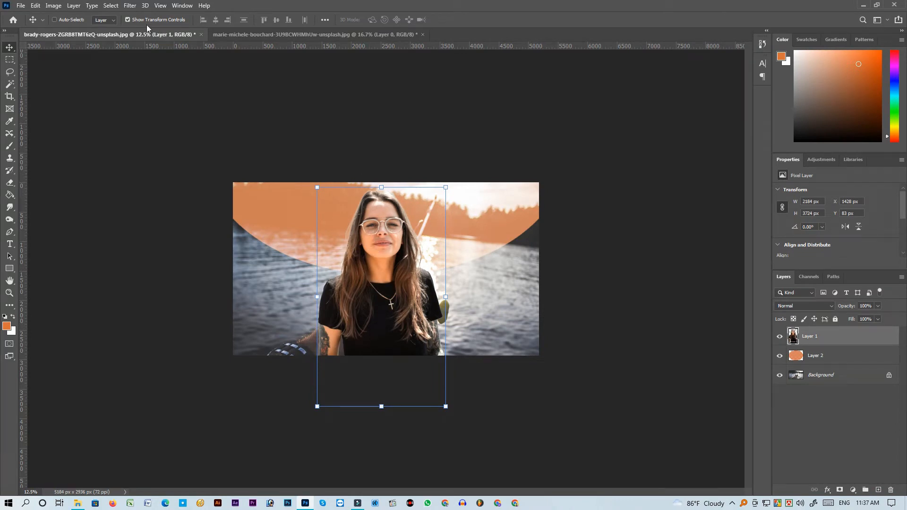
- Start the SkinFiner filter from Photo-Toolbox on the woman's layer and check her face in the preview
left_click(130, 6)
mouse_move(170, 230)
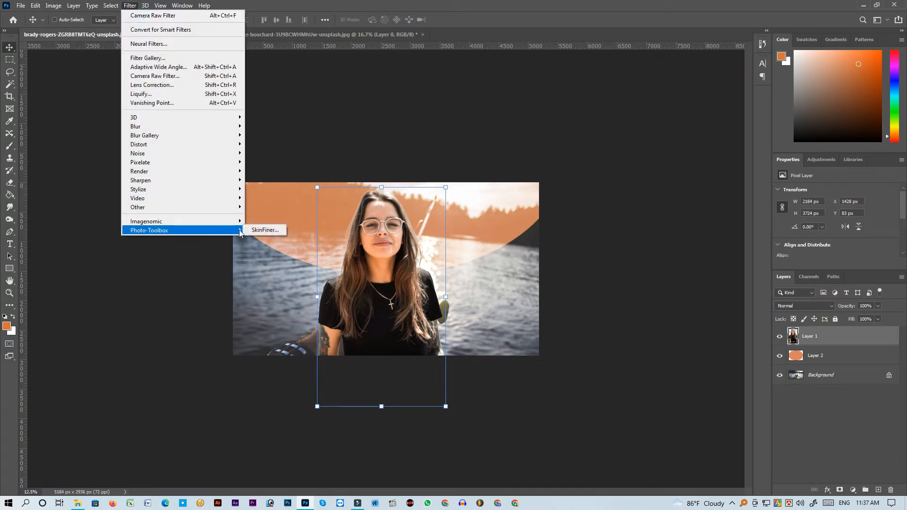
left_click(260, 231)
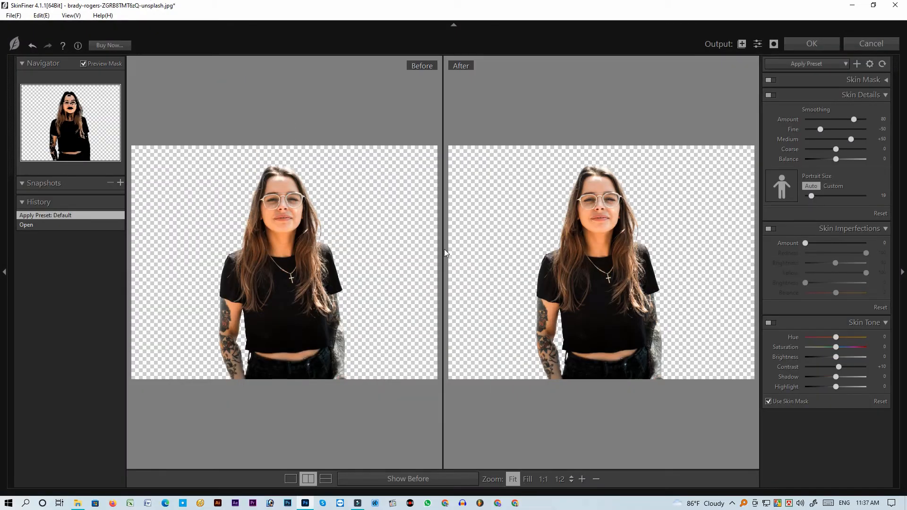
left_click(598, 186)
left_click(600, 211)
- Try the Skin Tone-Contrast, Skin Tone-Lightening, Smoothing-Light and Default presets on the woman's skin
left_click(798, 64)
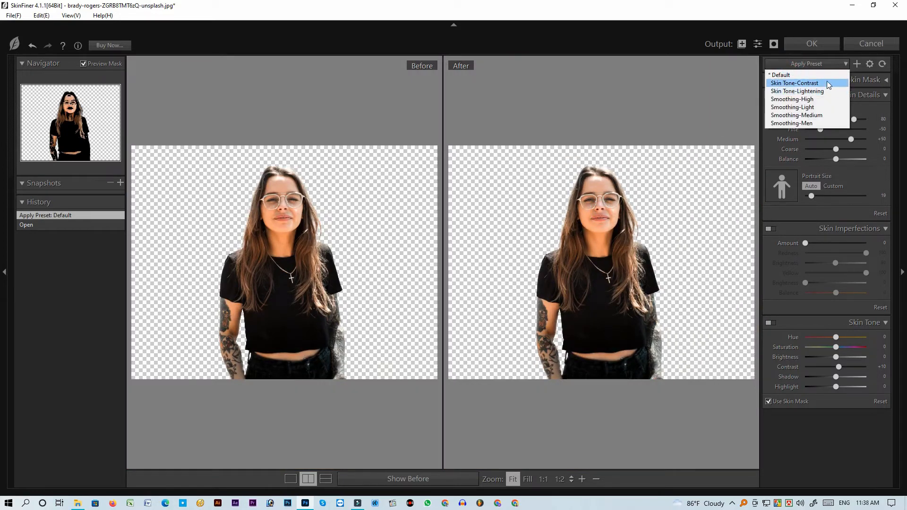
left_click(826, 82)
left_click(810, 66)
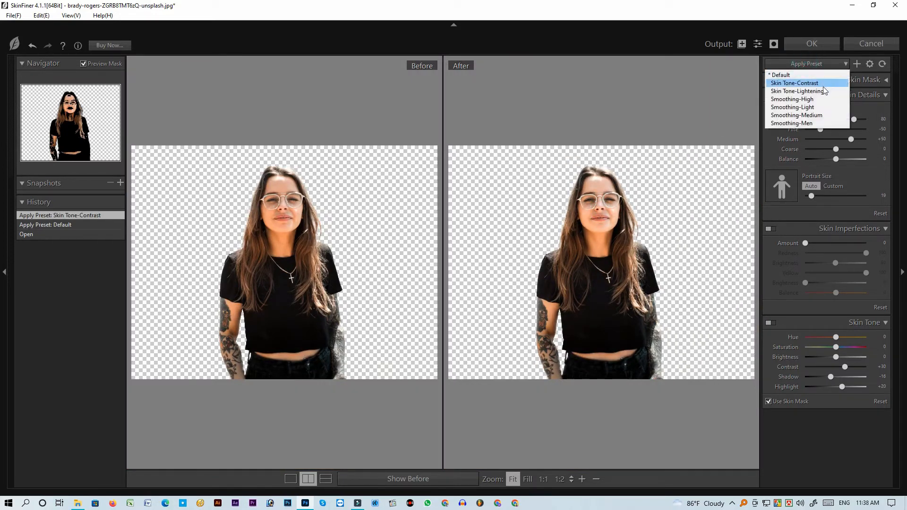
left_click(822, 90)
left_click(808, 65)
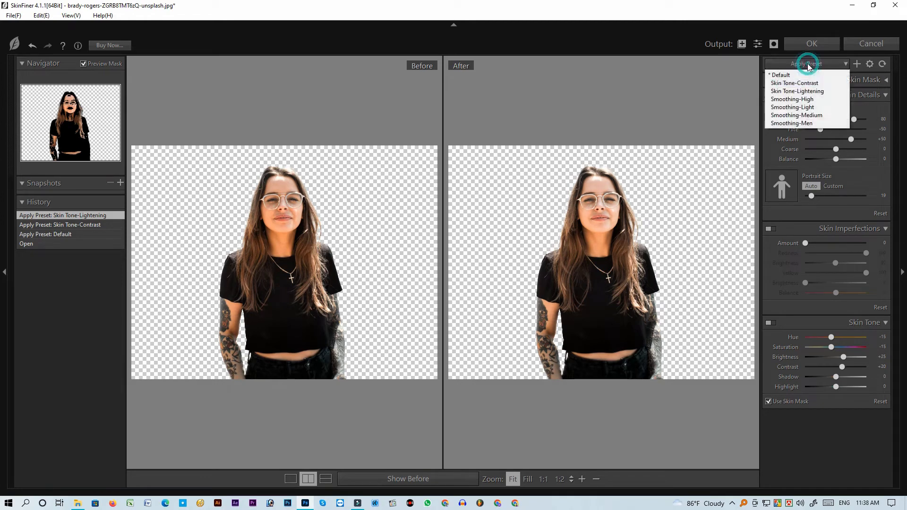
left_click(824, 110)
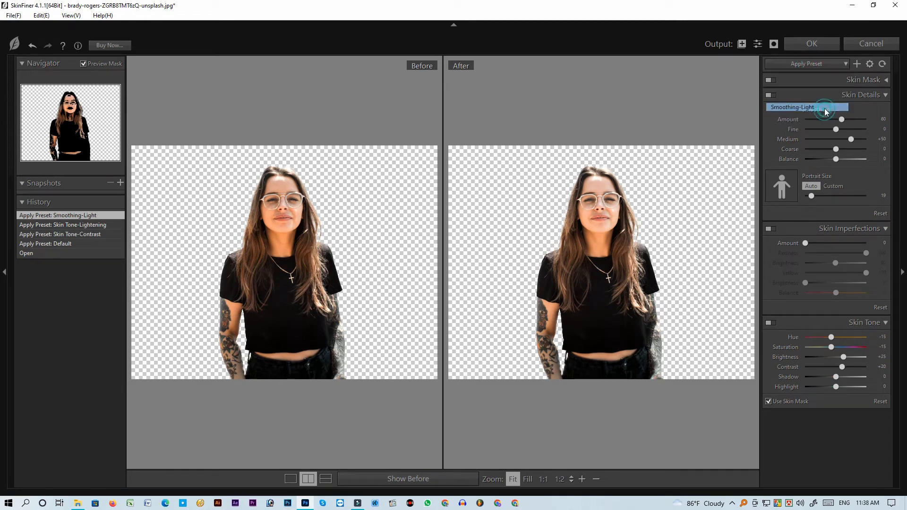
left_click(799, 70)
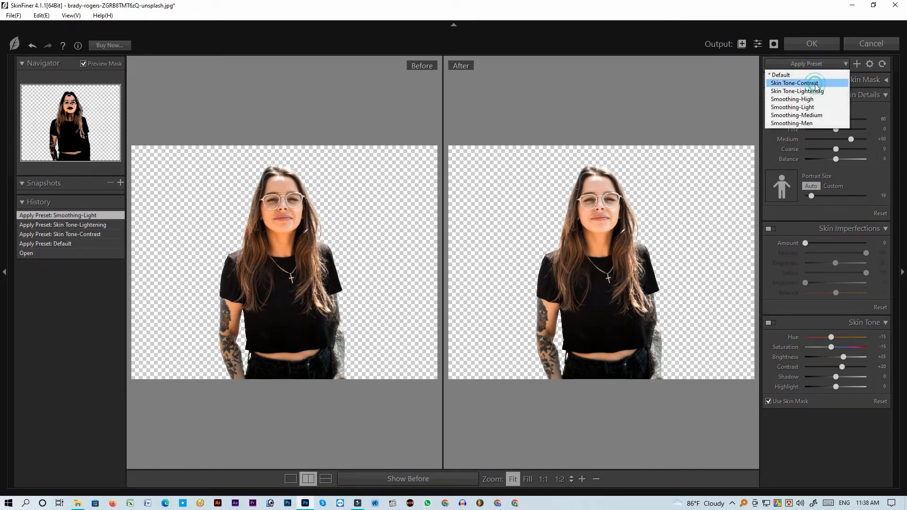
left_click(806, 76)
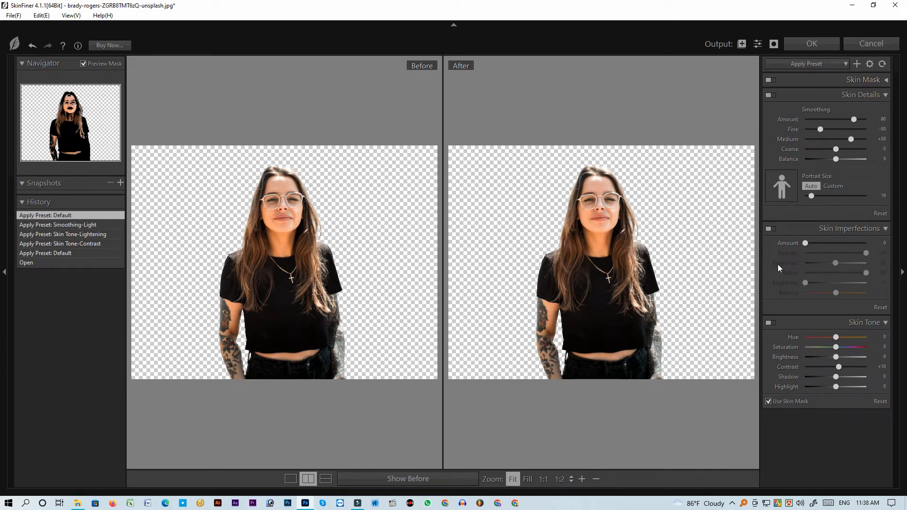
- Apply the Skin Tone-Contrast preset to the woman's skin
left_click(788, 64)
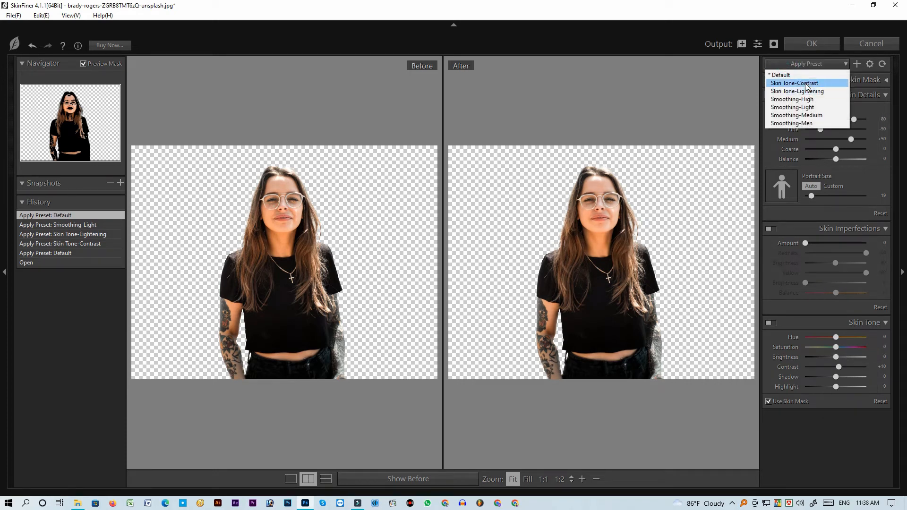
left_click(805, 83)
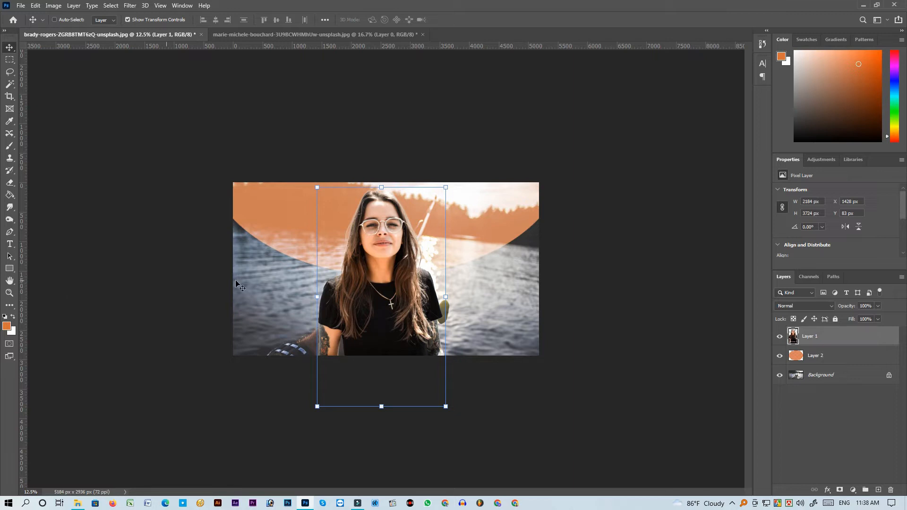
- Grade the background in Camera Raw with Contrast +9, Highlights +12, Shadows +13, Whites +8, Blacks -12, Clarity +13, Vibrance +54 and Saturation +45
left_click(824, 376)
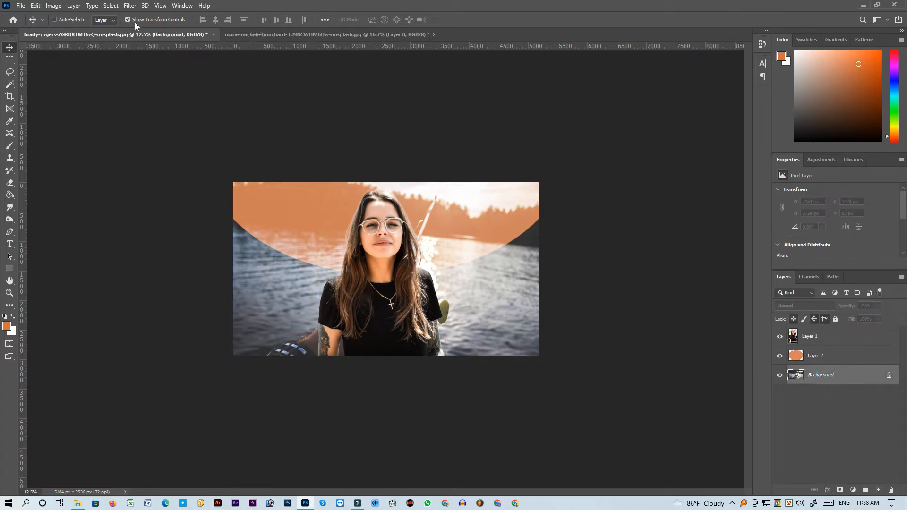
left_click(130, 6)
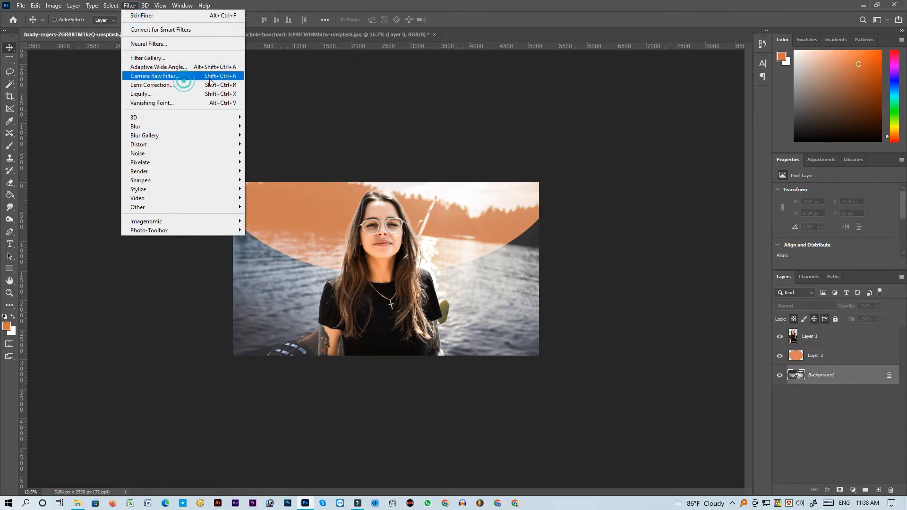
left_click(177, 75)
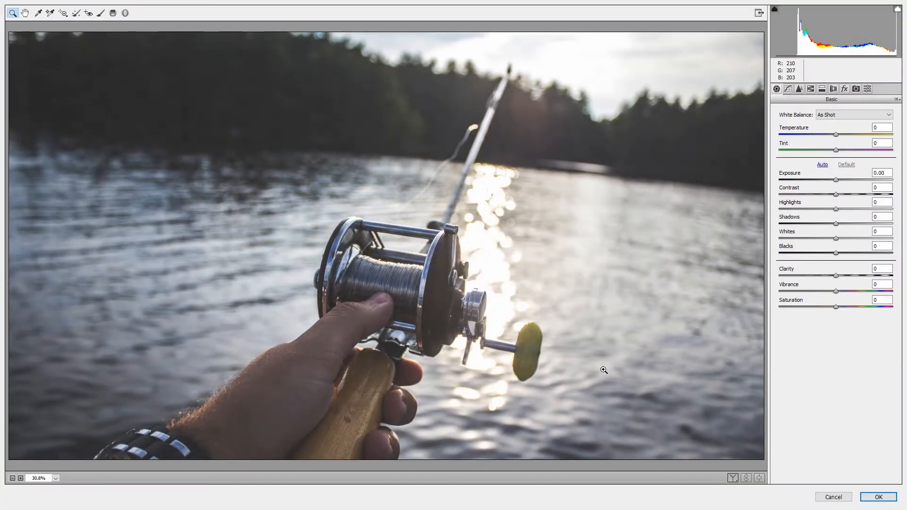
left_click(848, 307)
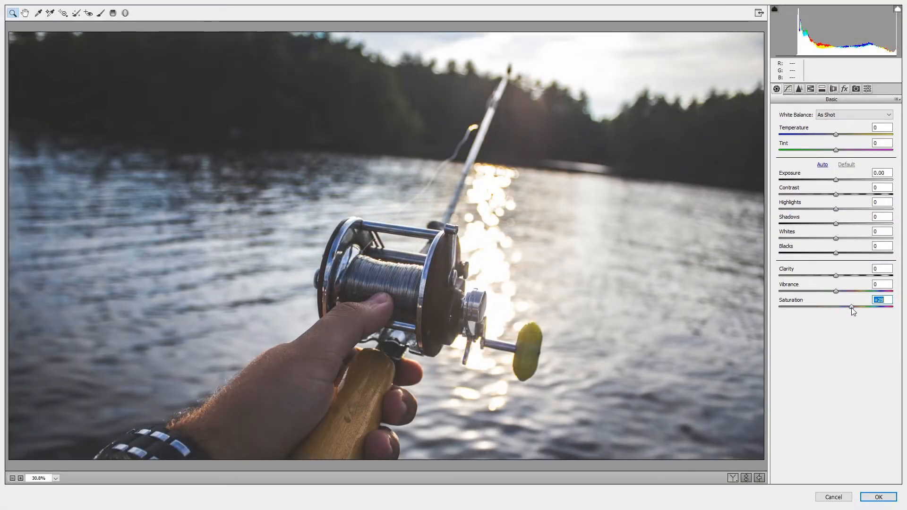
left_click_drag(853, 310, 837, 186)
left_click(835, 179)
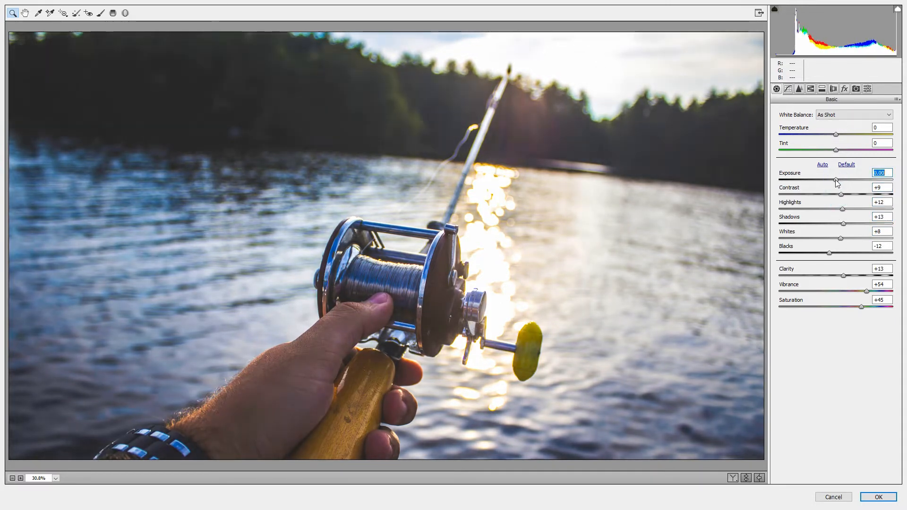
- Add a dark Highlight Priority post-crop vignette to the background and apply the Camera Raw Filter
left_click(855, 88)
left_click(844, 89)
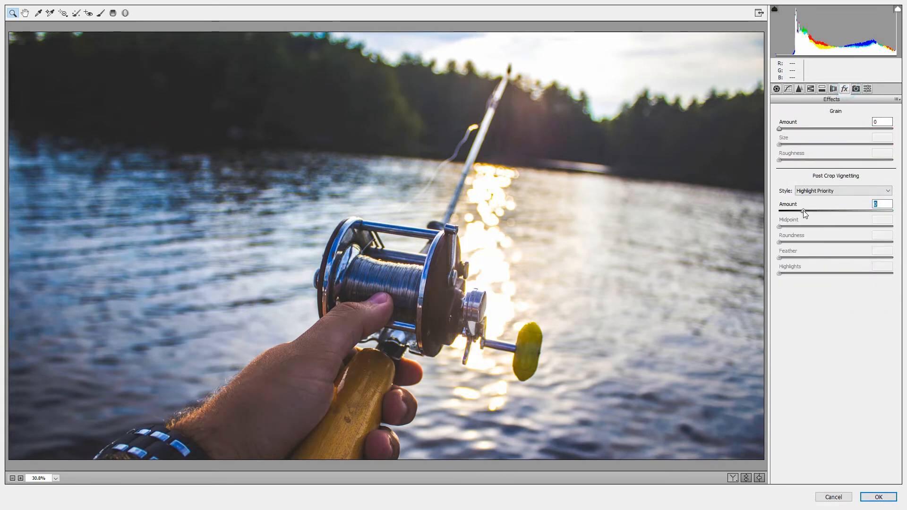
left_click_drag(803, 212, 820, 210)
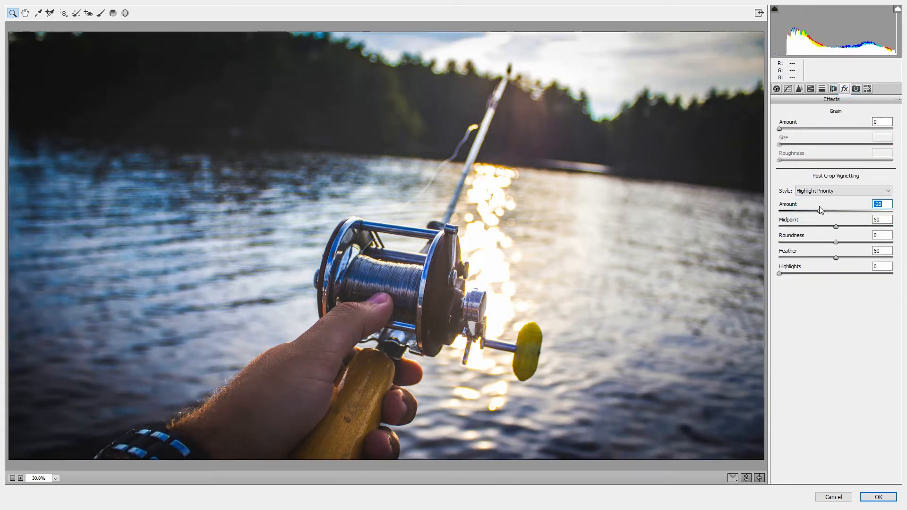
left_click(878, 496)
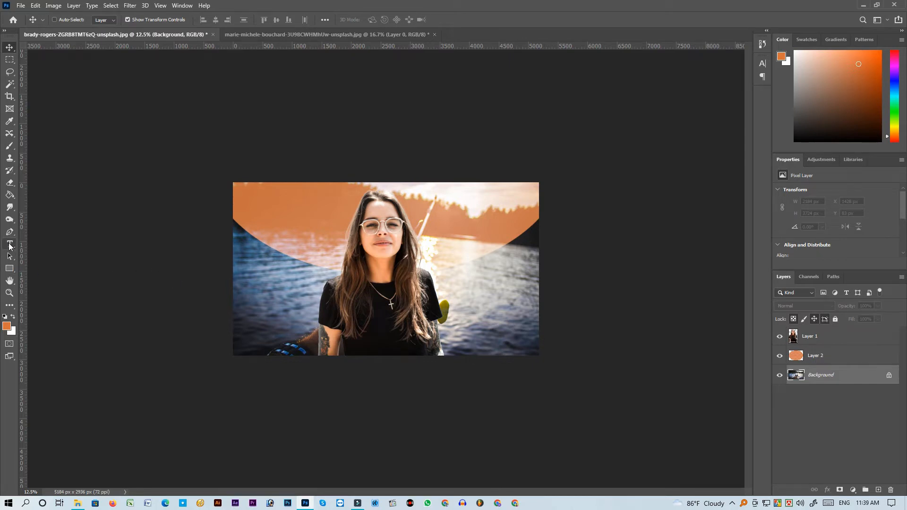
- Add the orange Gotham Bold text "GOOD" and place its layer above the woman's layer
left_click(10, 244)
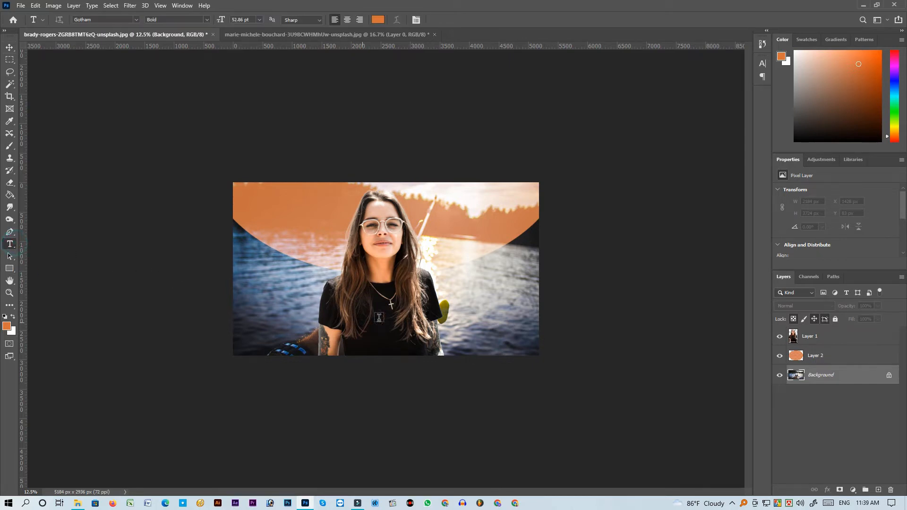
left_click(444, 307)
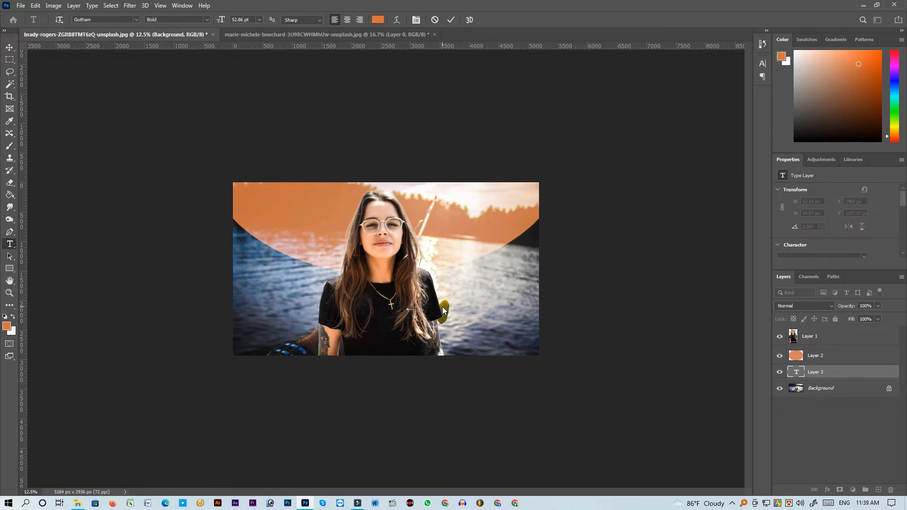
left_click(10, 47)
left_click_drag(822, 377, 813, 331)
- Enlarge the GOOD text to about 2189 px wide over the woman's chest and rotate it by about -7.07°
left_click_drag(418, 306, 533, 245)
left_click_drag(500, 296, 408, 309)
key("Return")
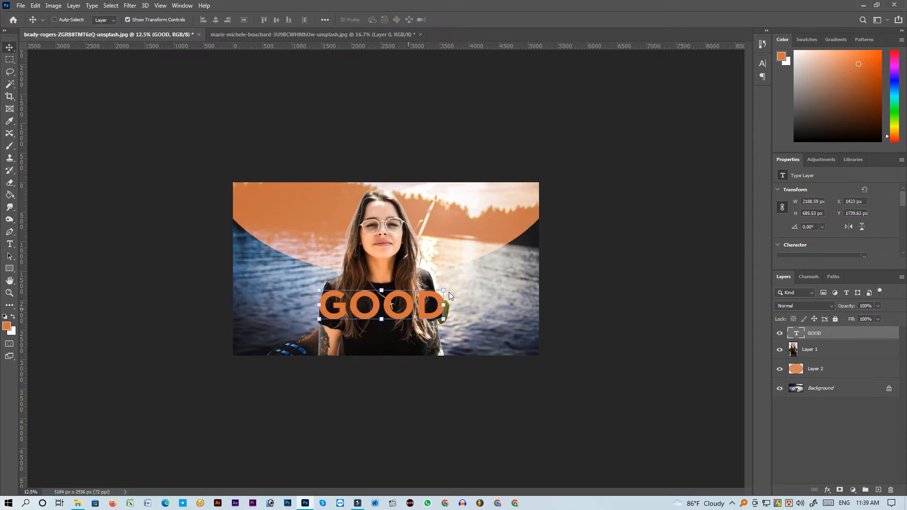
left_click_drag(451, 287, 456, 279)
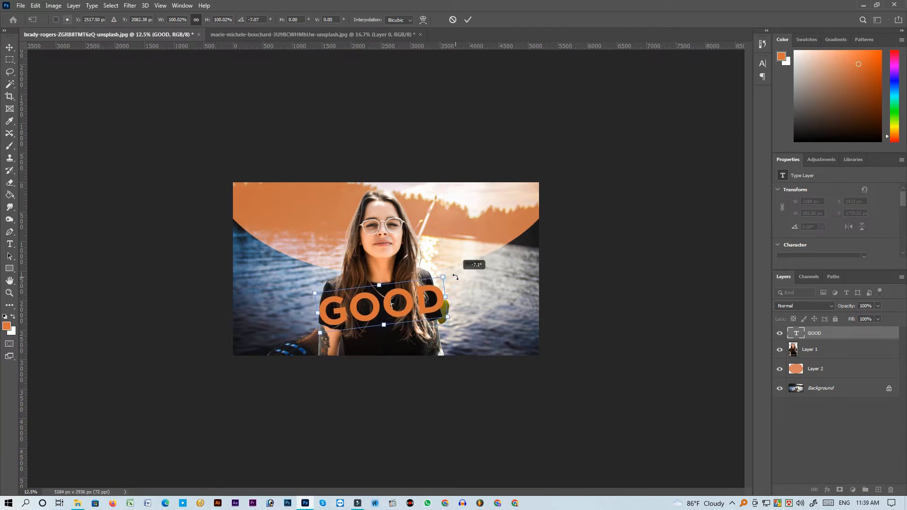
- Duplicate the slanted GOOD text above the original and change the copy's wording to "GIRLS"
left_click_drag(417, 306, 423, 256)
left_click(9, 243)
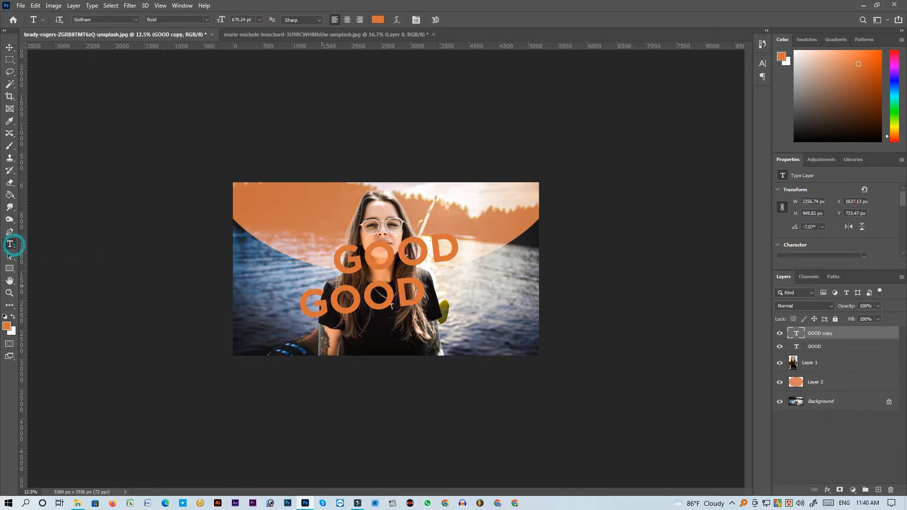
double_click(383, 259)
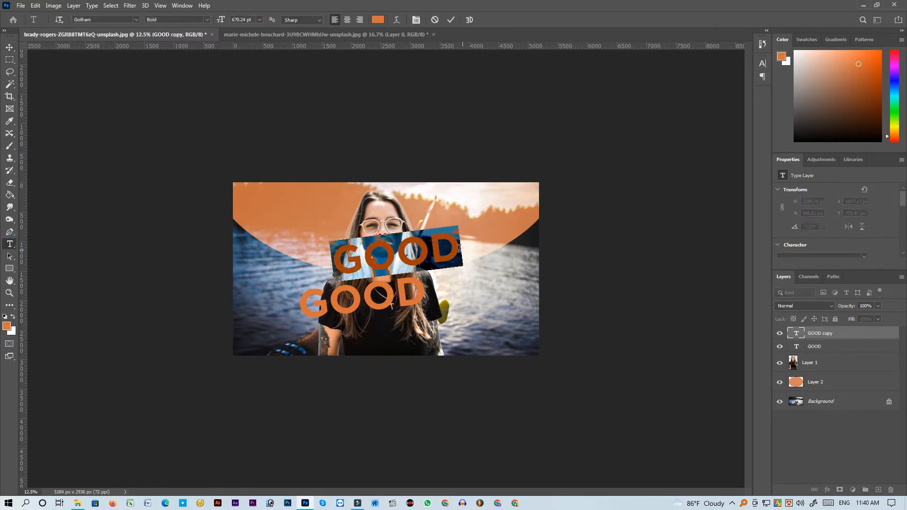
type("GIRLS")
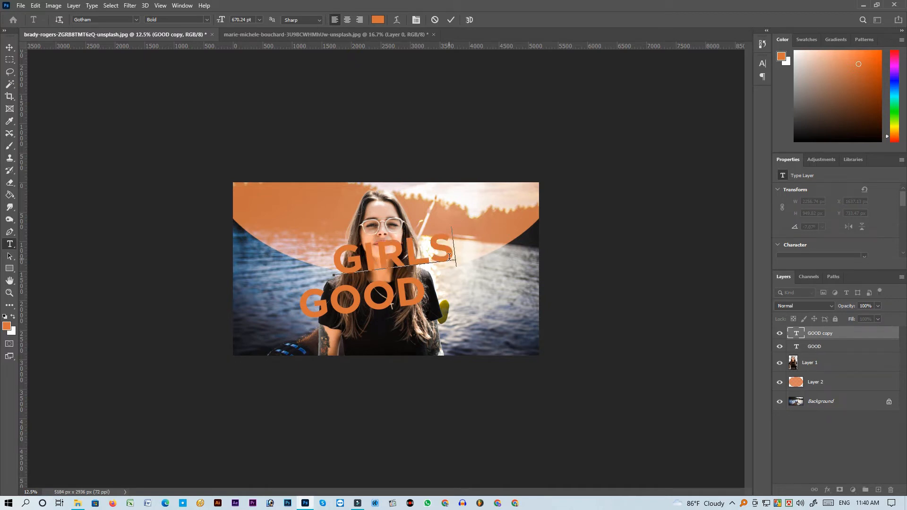
left_click_drag(449, 256, 277, 254)
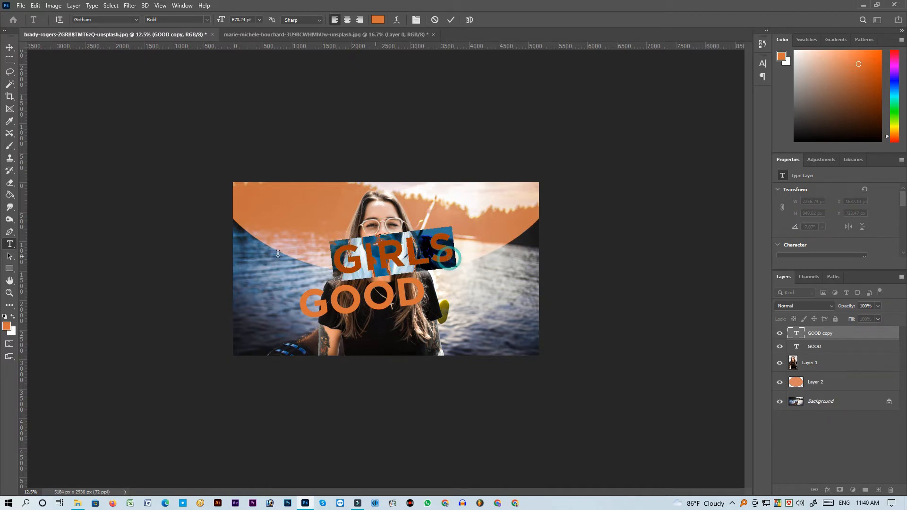
left_click(14, 46)
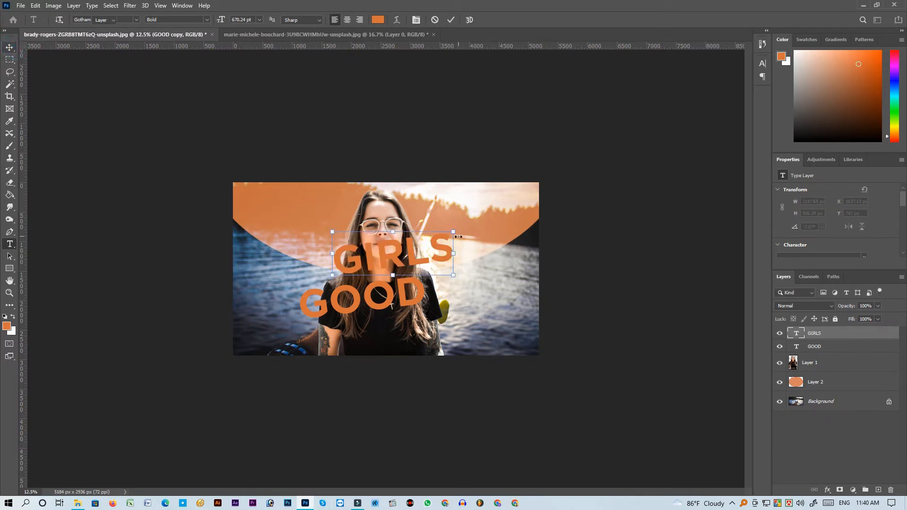
- Scale the GIRLS text down to about 1573 px wide and place it beneath the GOOD text
key("ctrl+t")
left_click_drag(458, 226, 423, 240)
key("Return")
left_click_drag(395, 284, 400, 331)
- Select the GOOD text layer and move it down so that it overlaps the top of the GIRLS text
right_click(399, 299)
left_click(407, 304)
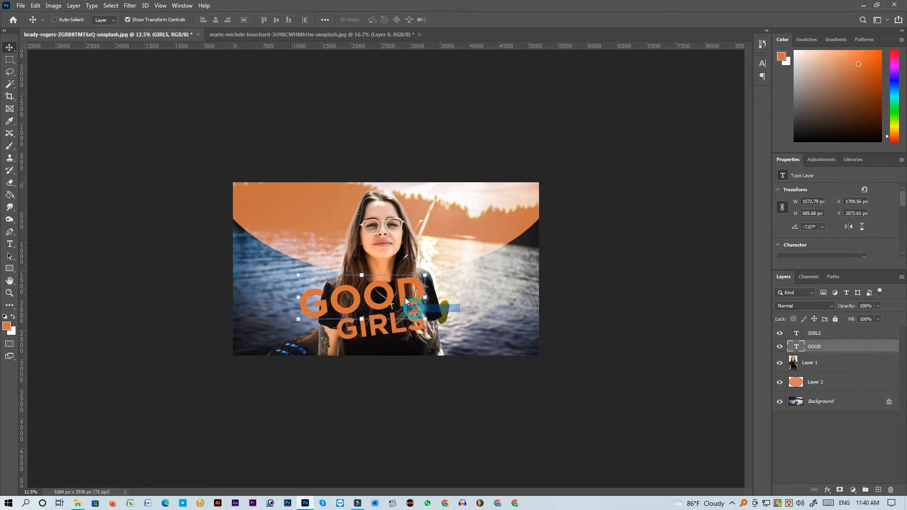
left_click_drag(406, 298, 406, 310)
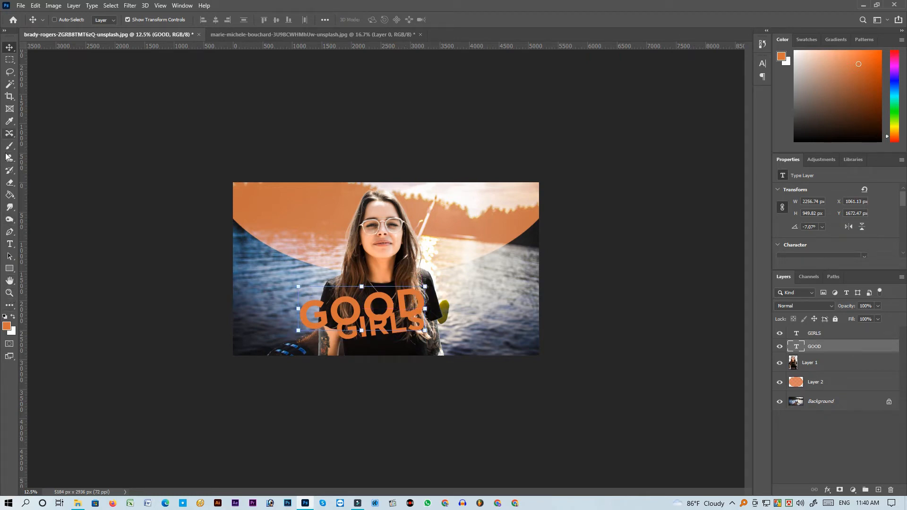
- Set the colour of the GOOD text to white (#ffffff)
left_click(10, 244)
left_click(378, 20)
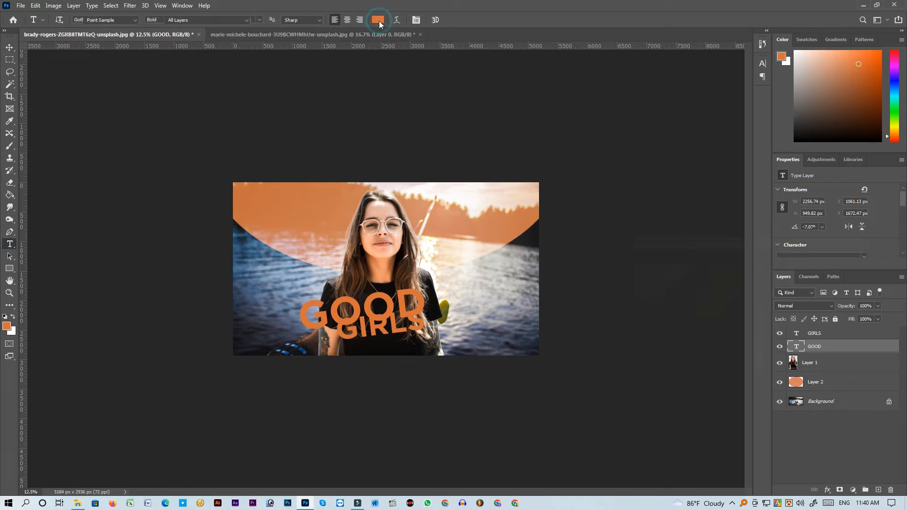
left_click(630, 262)
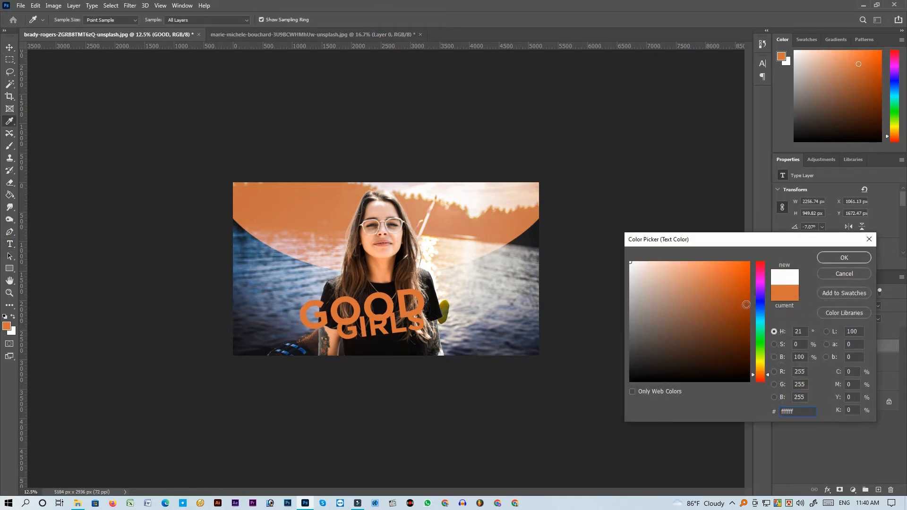
left_click(843, 257)
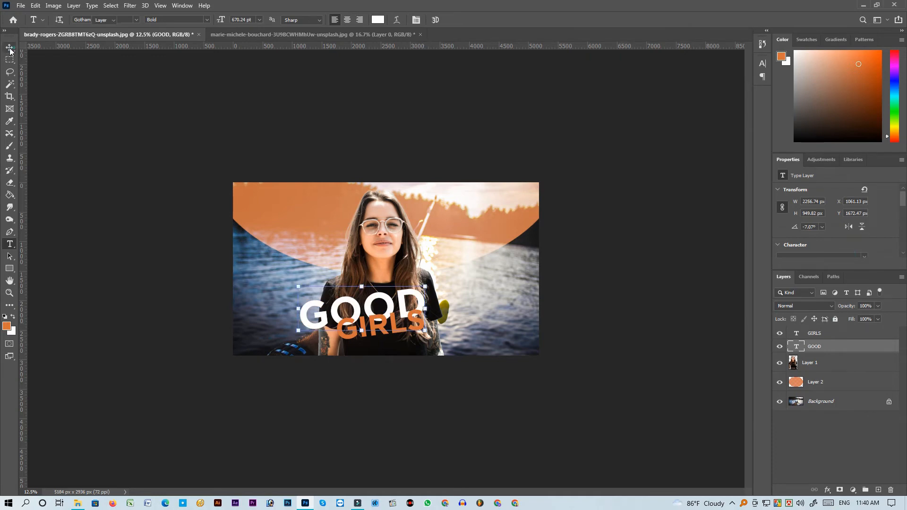
left_click(9, 47)
- Set the colour of the GIRLS text to bright orange (#ff9600)
left_click(10, 244)
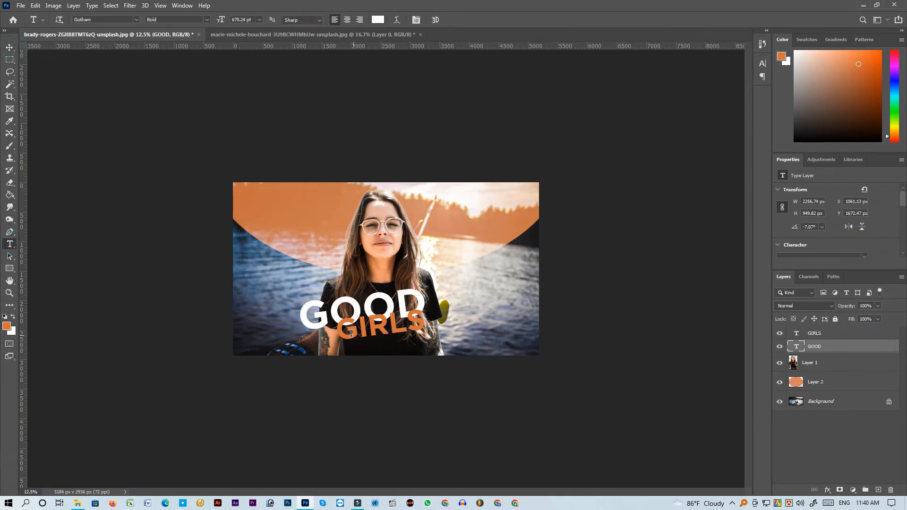
left_click_drag(342, 332, 427, 321)
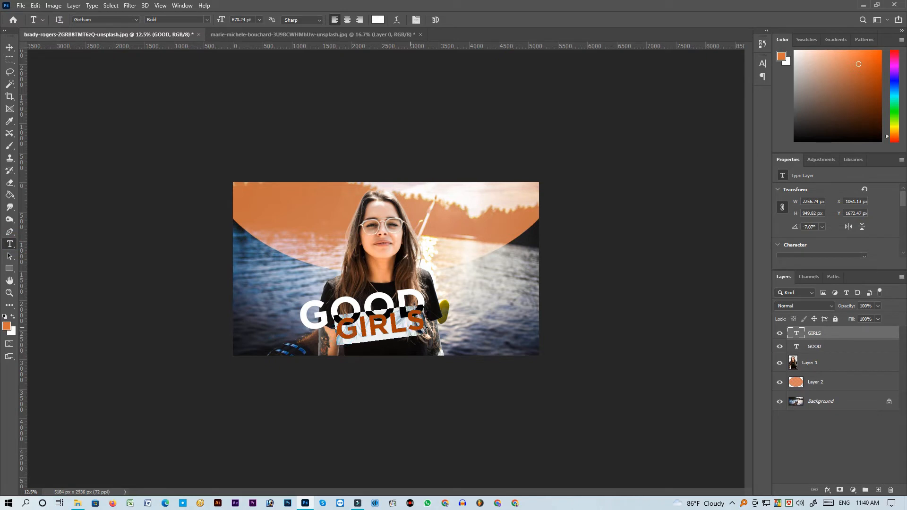
left_click(373, 22)
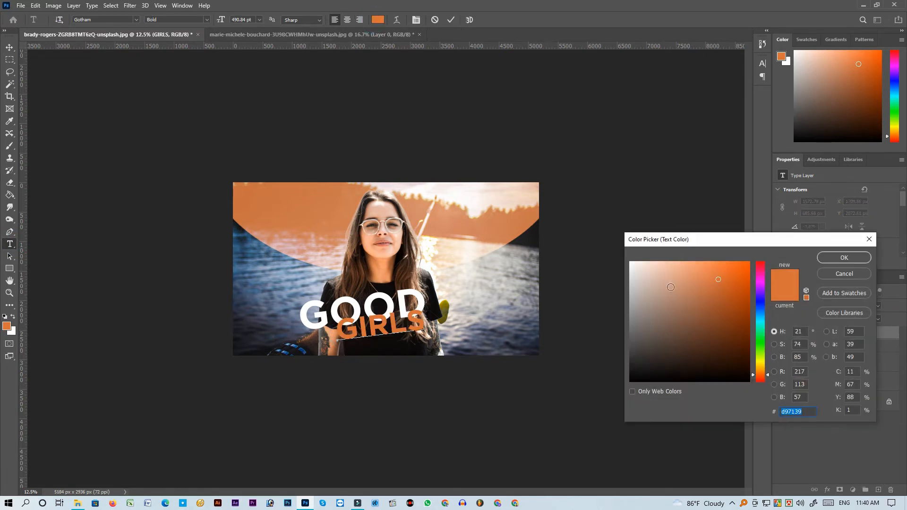
left_click_drag(667, 283, 630, 261)
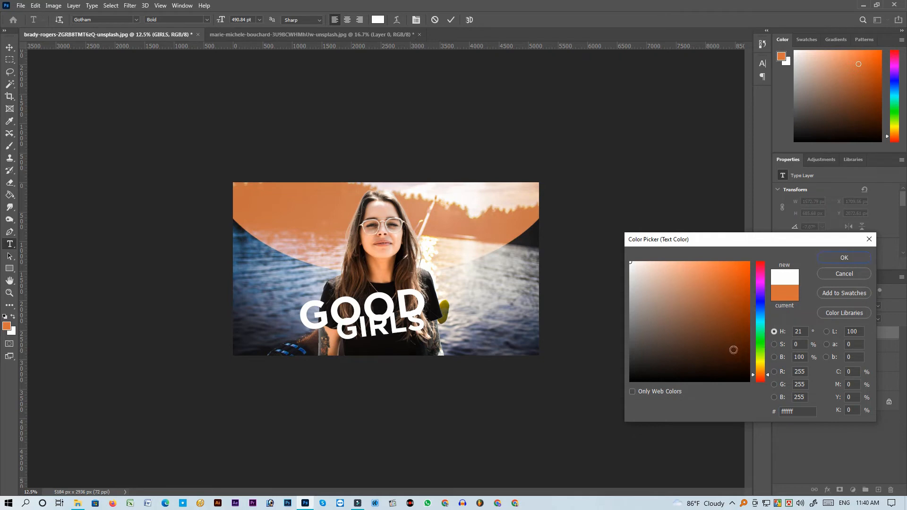
mouse_move(733, 350)
left_mouse_down()
mouse_move(727, 364)
mouse_move(707, 328)
mouse_move(737, 292)
left_mouse_up()
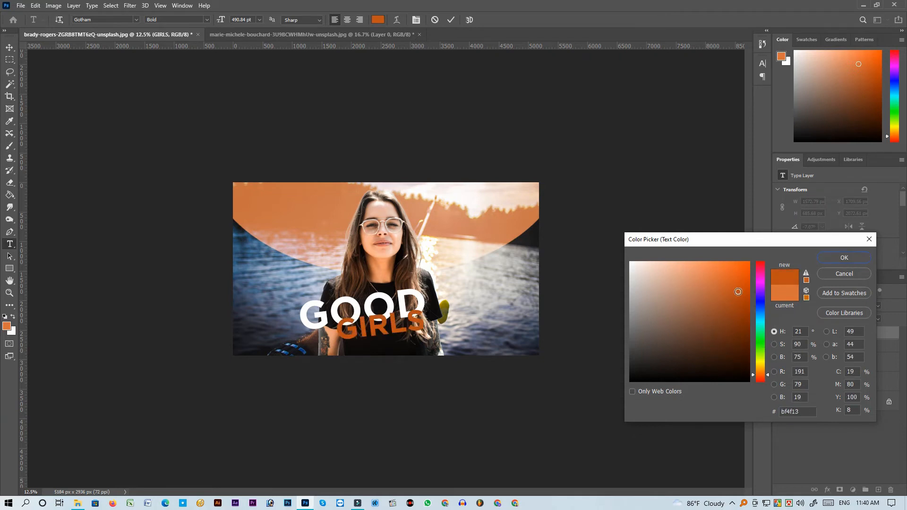
left_click(690, 282)
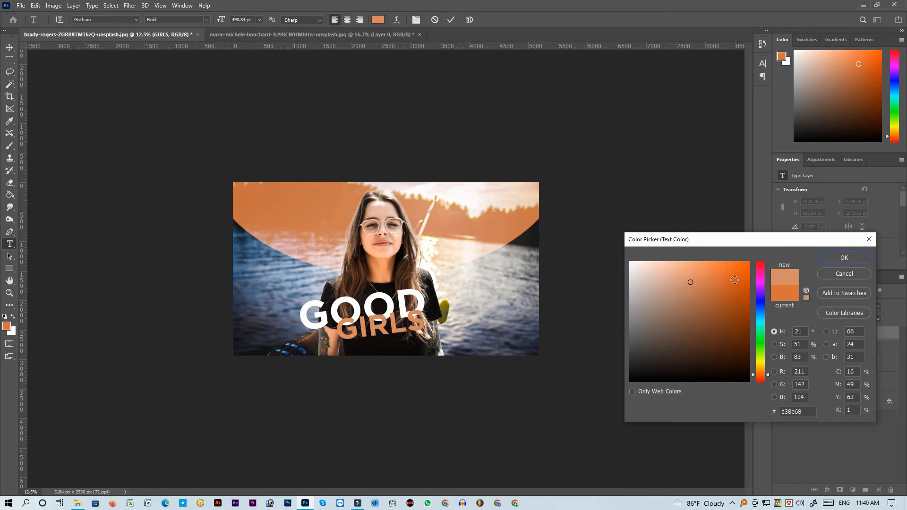
left_click_drag(734, 280, 749, 261)
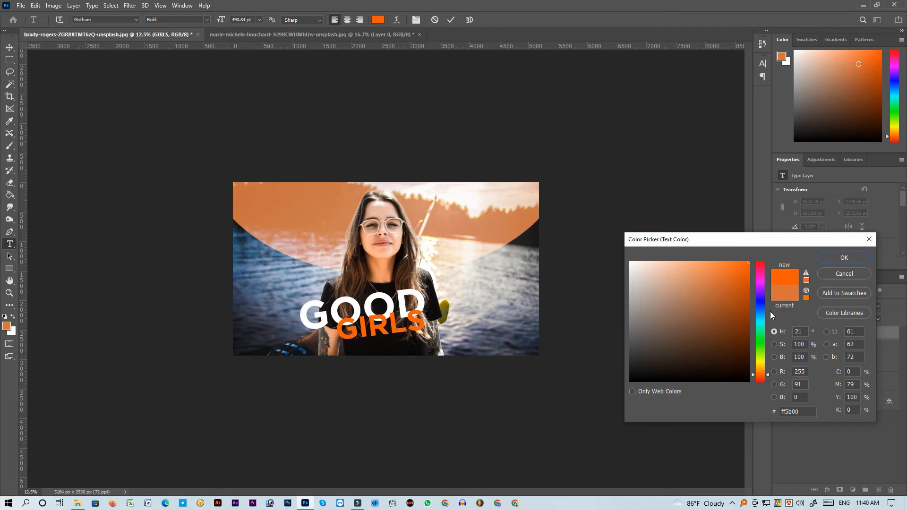
left_click(763, 363)
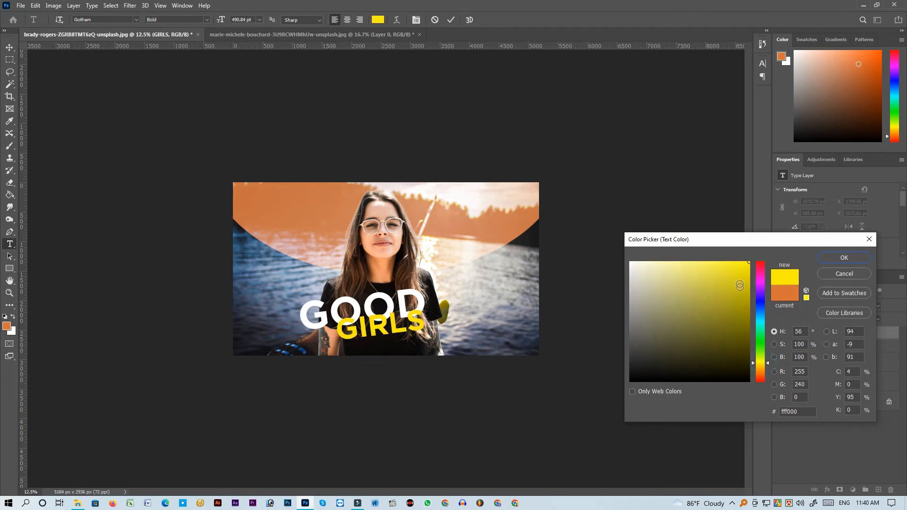
left_click(739, 278)
left_click_drag(739, 276, 749, 261)
left_click_drag(768, 363, 768, 367)
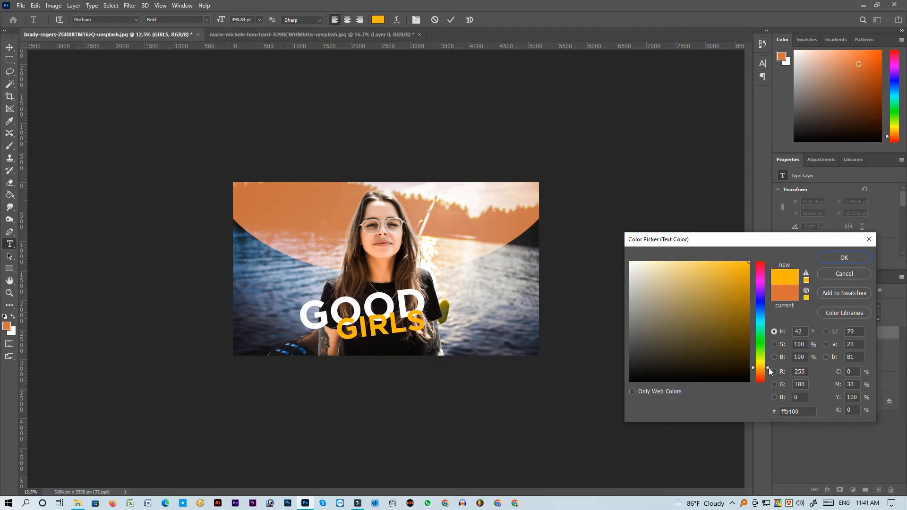
left_click_drag(768, 371, 768, 373)
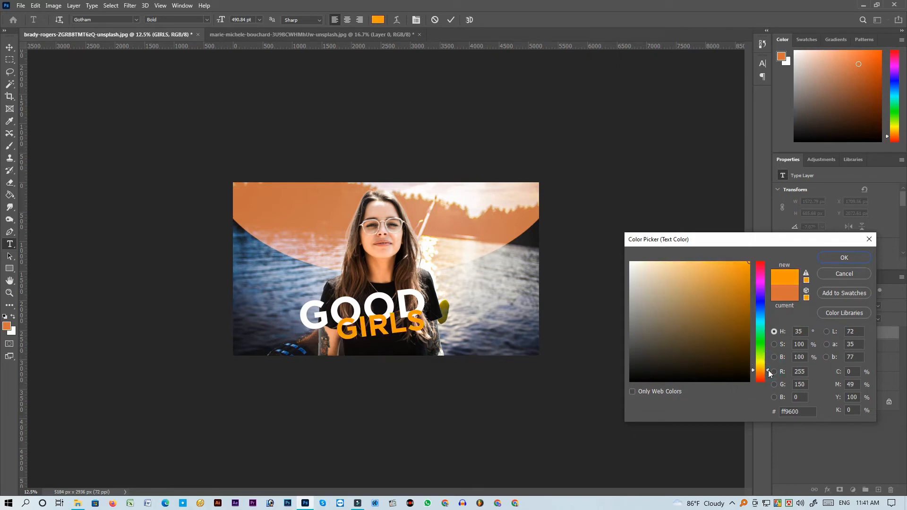
left_click(828, 256)
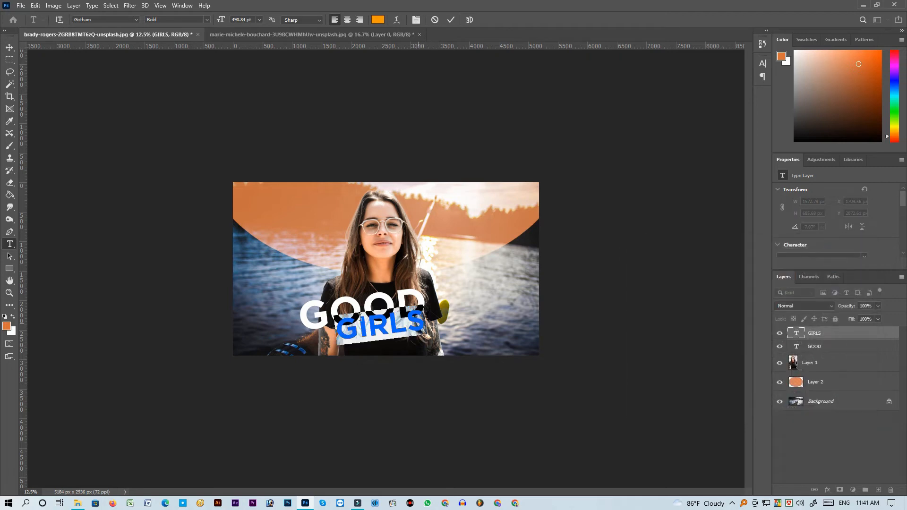
left_click(9, 49)
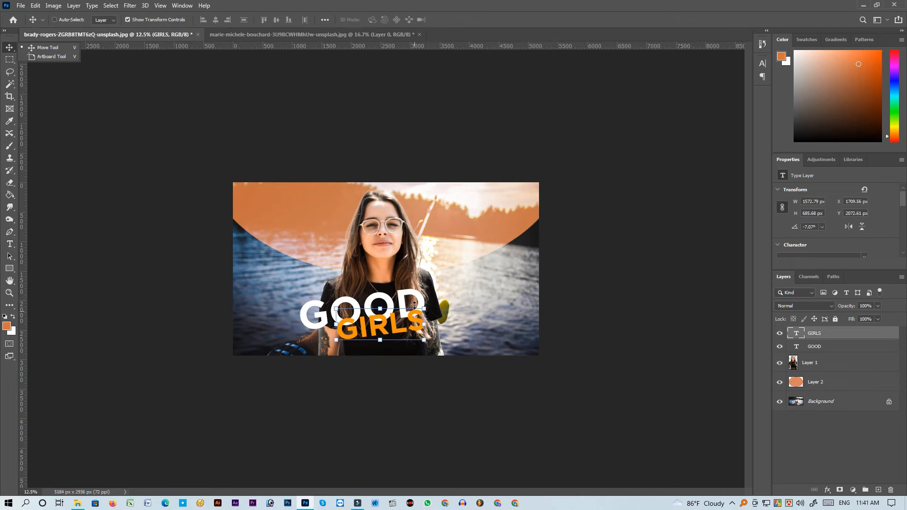
- Select the GOOD text layer and nudge it slightly to the right over the GIRLS text
right_click(414, 293)
left_click(420, 299)
left_click_drag(405, 301, 424, 307)
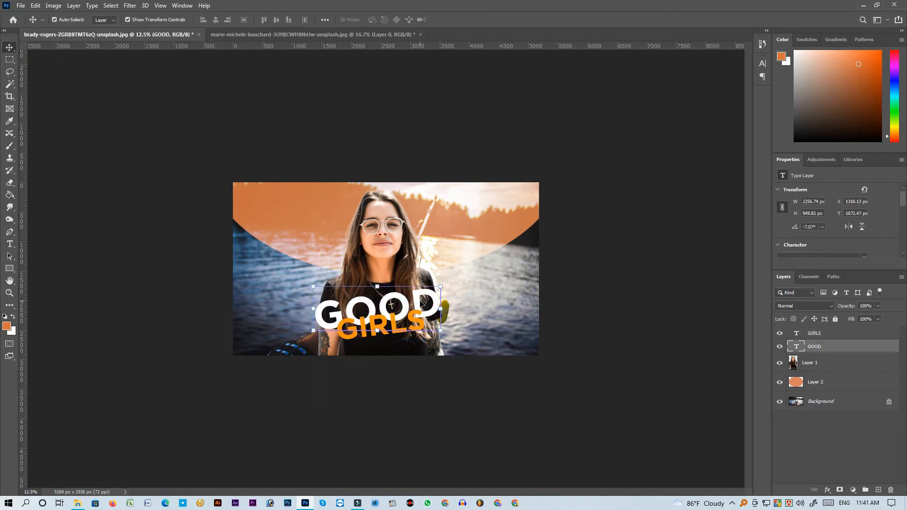
key("ctrl+z")
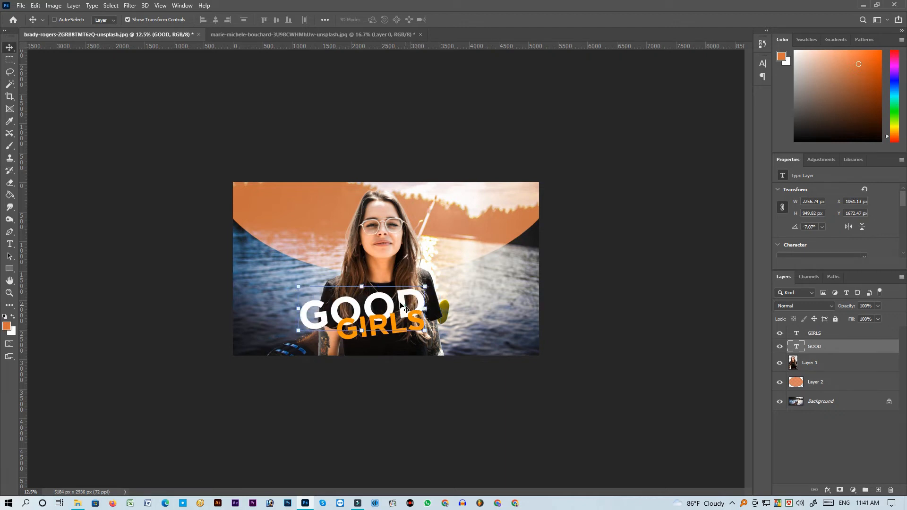
left_click_drag(400, 304, 333, 261)
key("ctrl+z")
left_click_drag(402, 304, 406, 306)
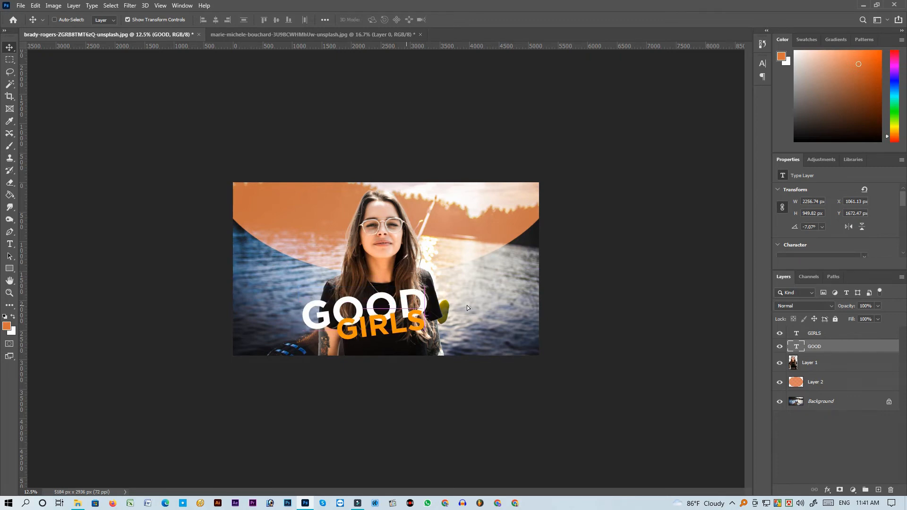
- Copy a full-width strip about 378 px high from the bottom of the Background to a new layer and move it above Layer 1
right_click(466, 241)
left_click(482, 259)
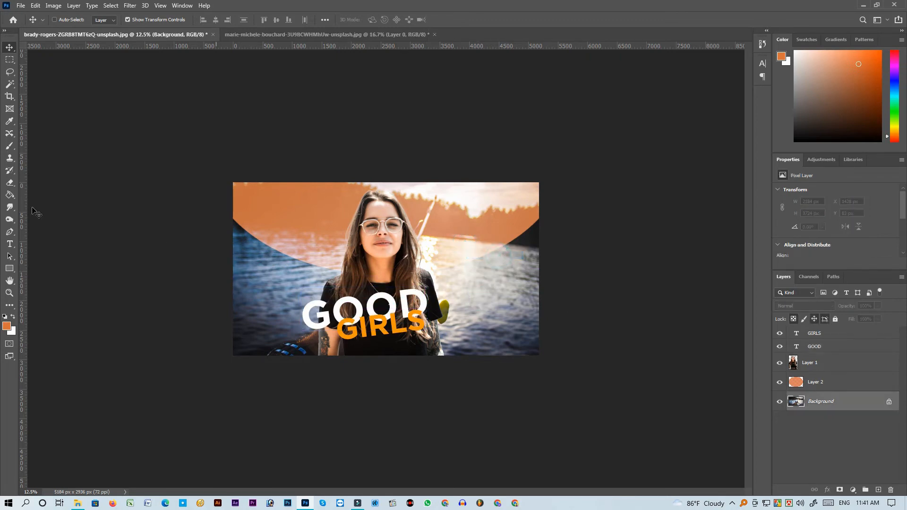
key("ctrl+plus")
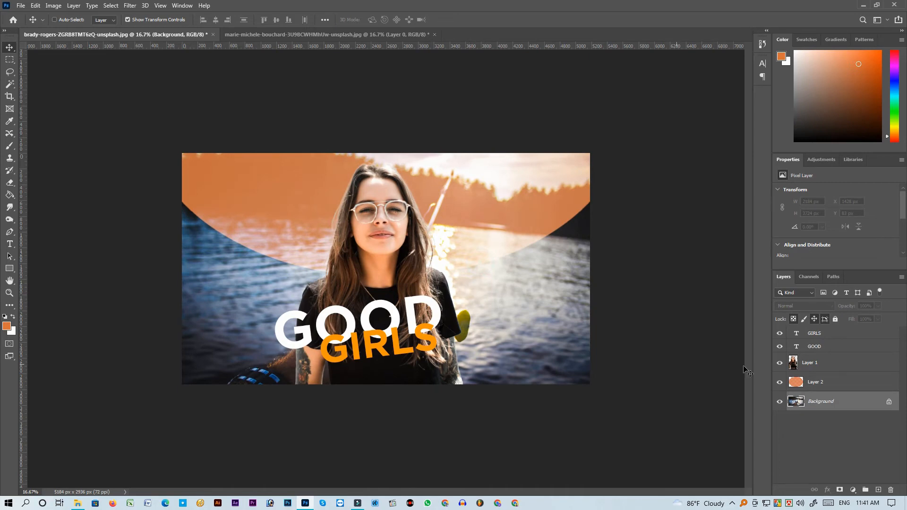
left_click(10, 60)
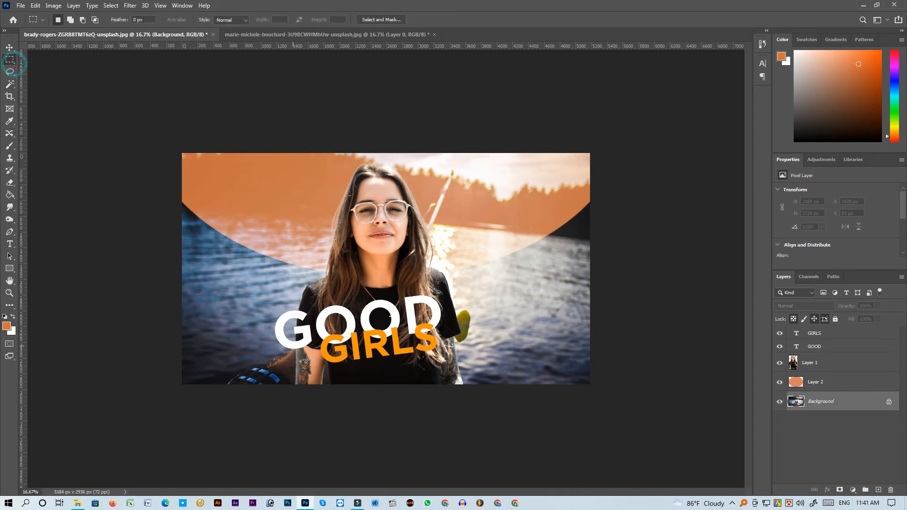
left_click_drag(136, 354, 836, 479)
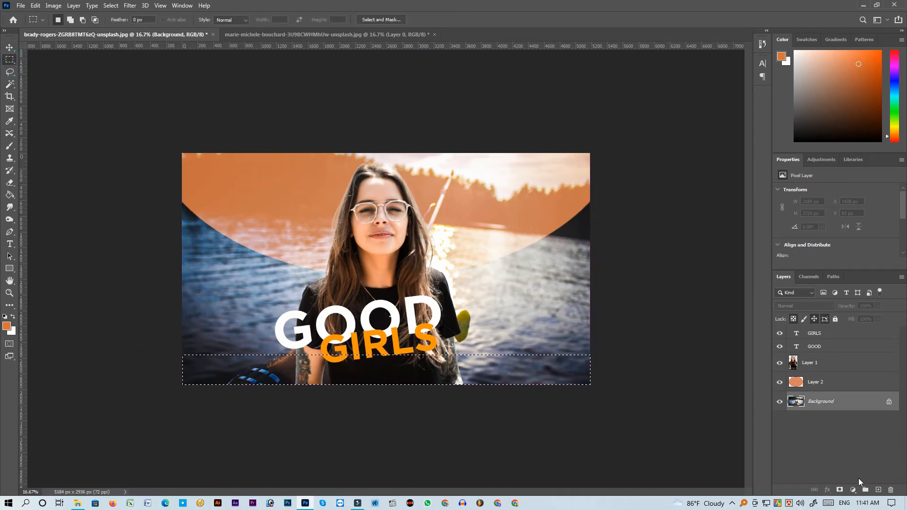
key("ctrl+j")
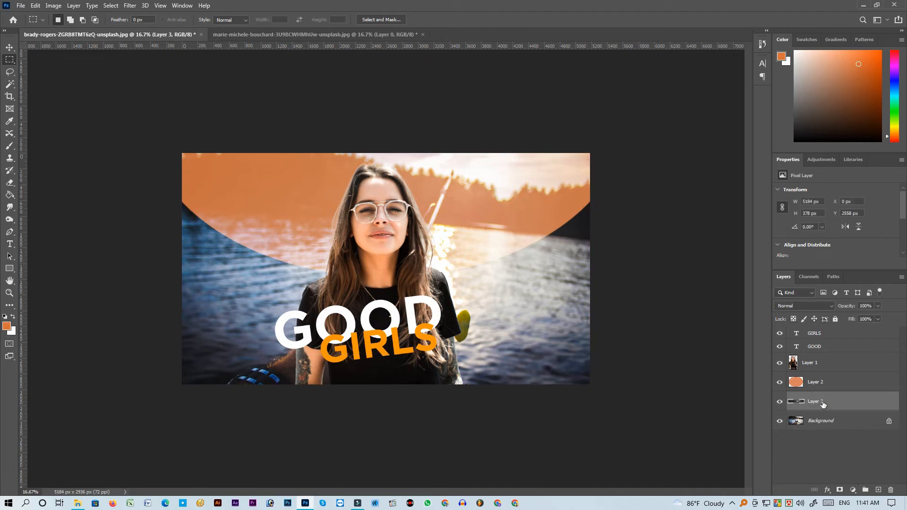
left_click_drag(813, 401, 819, 362)
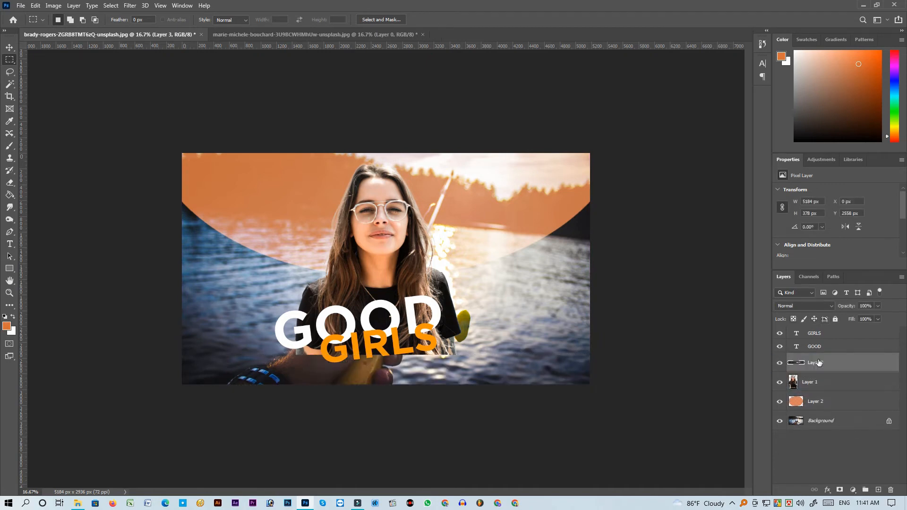
- Apply a Gaussian Blur with a radius of 447.3 pixels to the copied strip on Layer 3
left_click(864, 363)
left_click(861, 191)
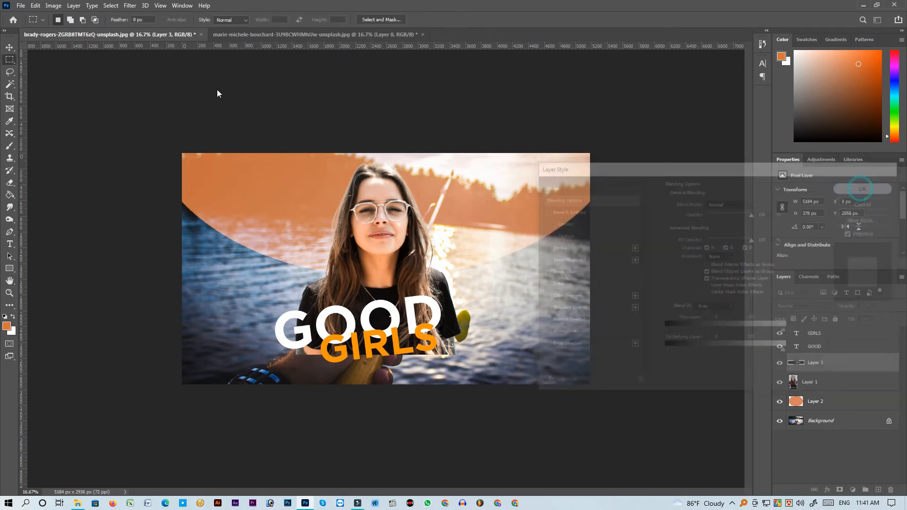
left_click(131, 6)
mouse_move(231, 127)
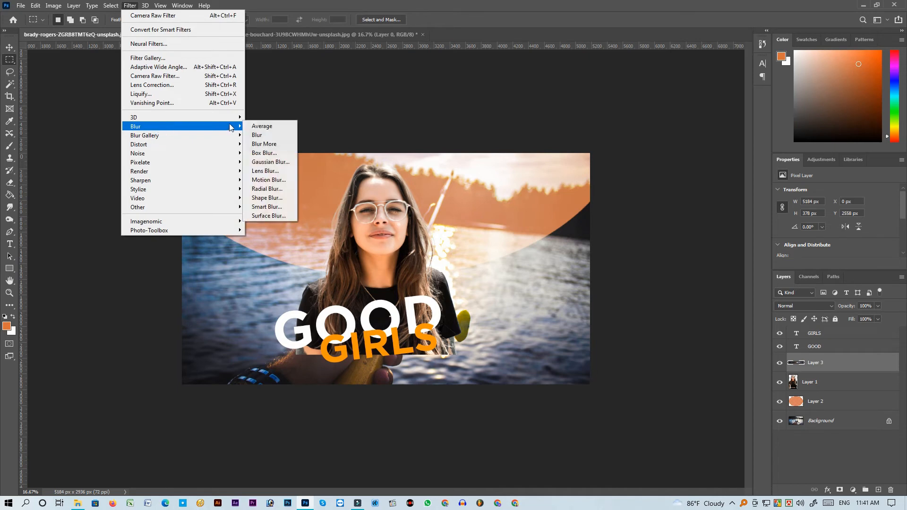
left_click(270, 161)
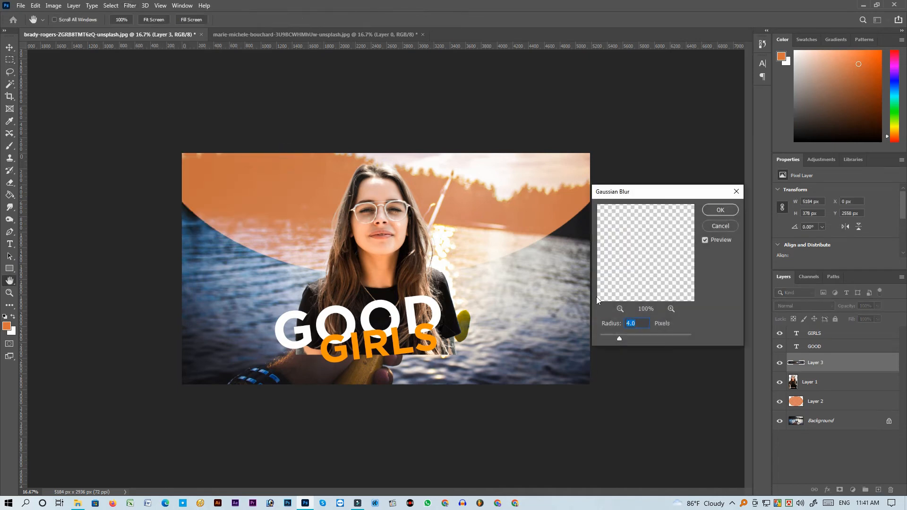
left_click(686, 335)
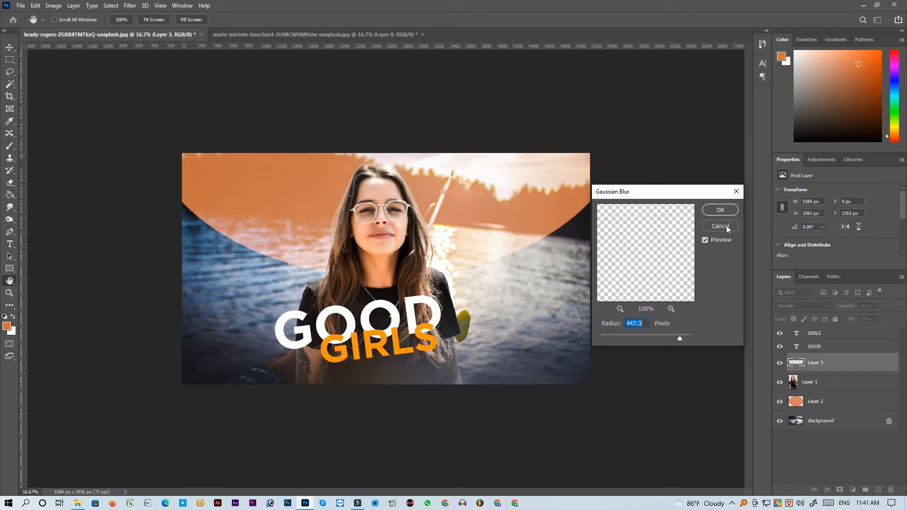
left_click(719, 211)
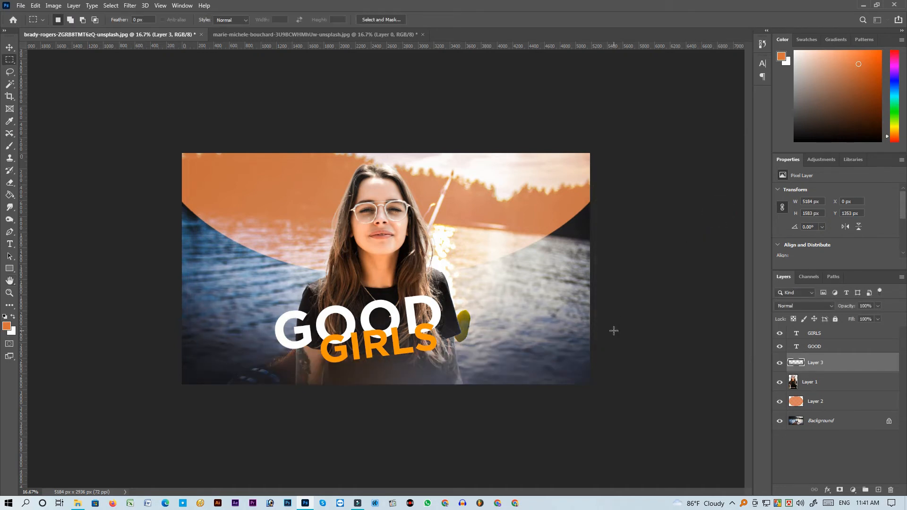
- Select the Background layer and add a new empty layer directly above it for painting with the Brush tool
left_click(10, 47)
right_click(534, 206)
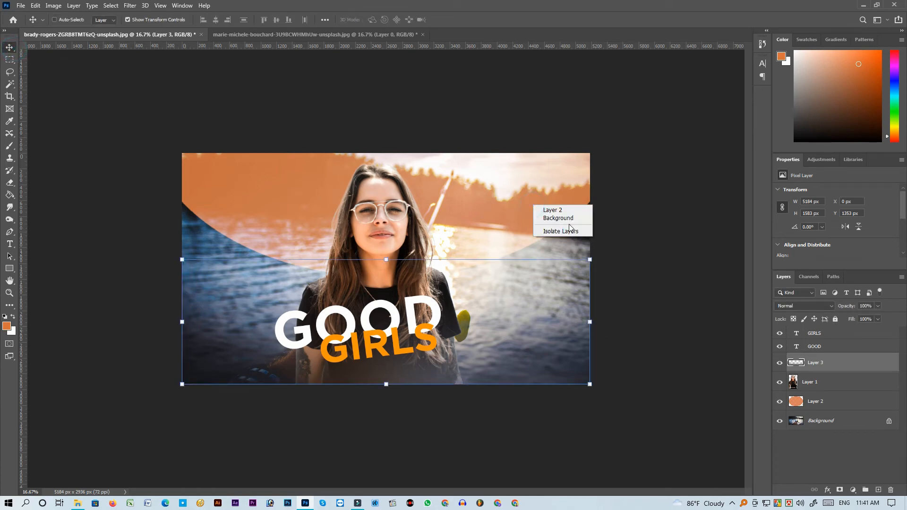
left_click(558, 217)
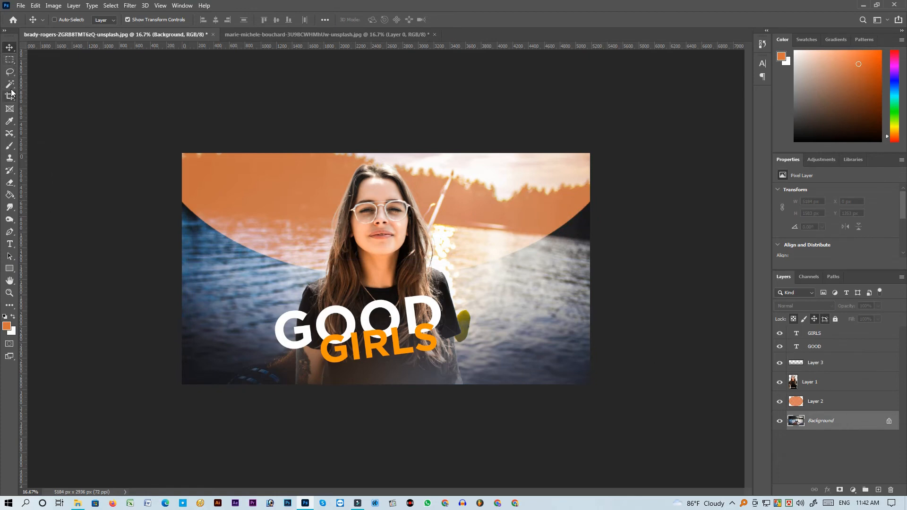
key("b")
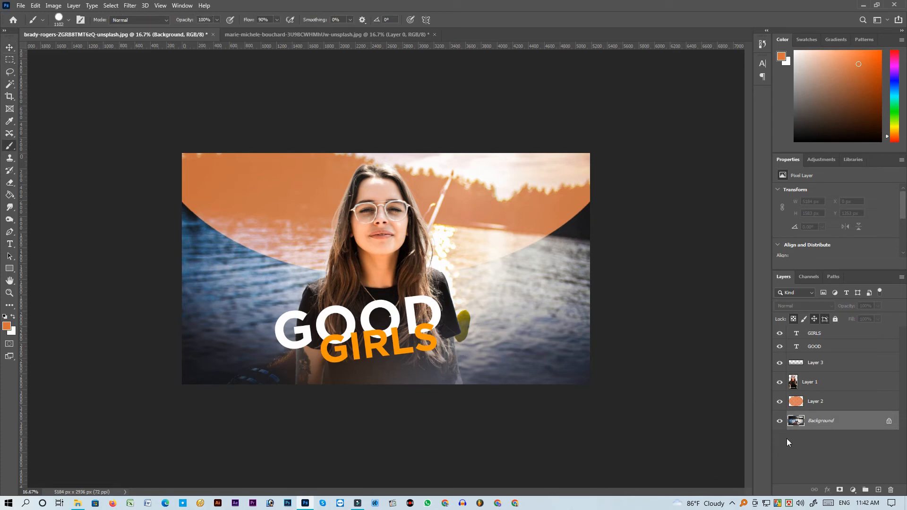
left_click(877, 490)
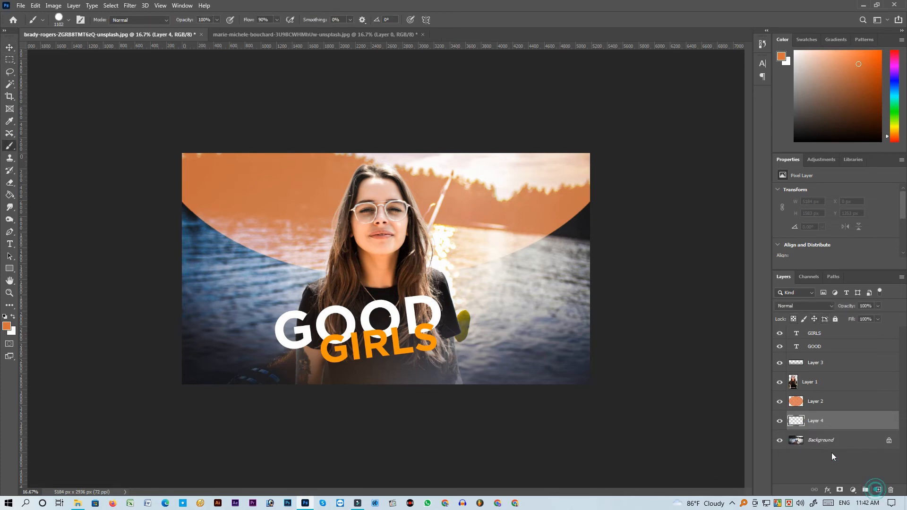
- Choose the Kyle's Ultimate Pastel Palooza brush preset for painting on Layer 4
right_click(498, 350)
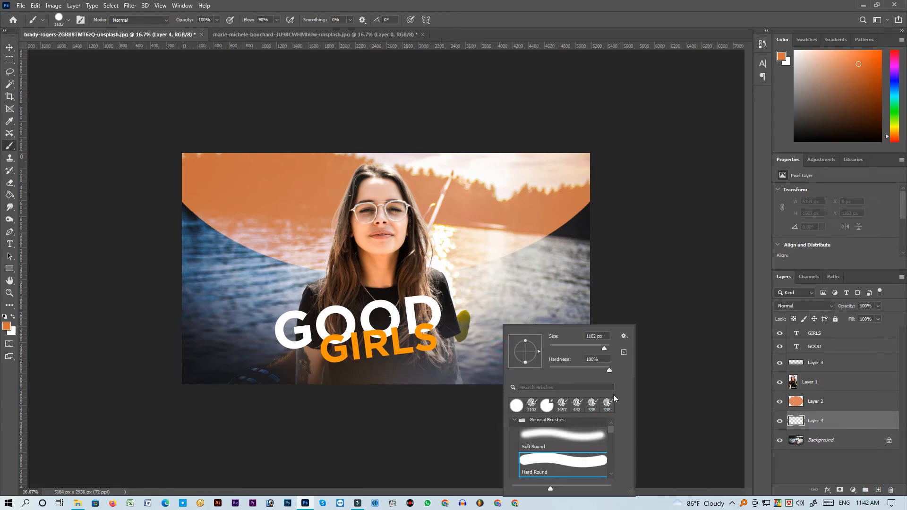
left_click_drag(614, 428, 601, 471)
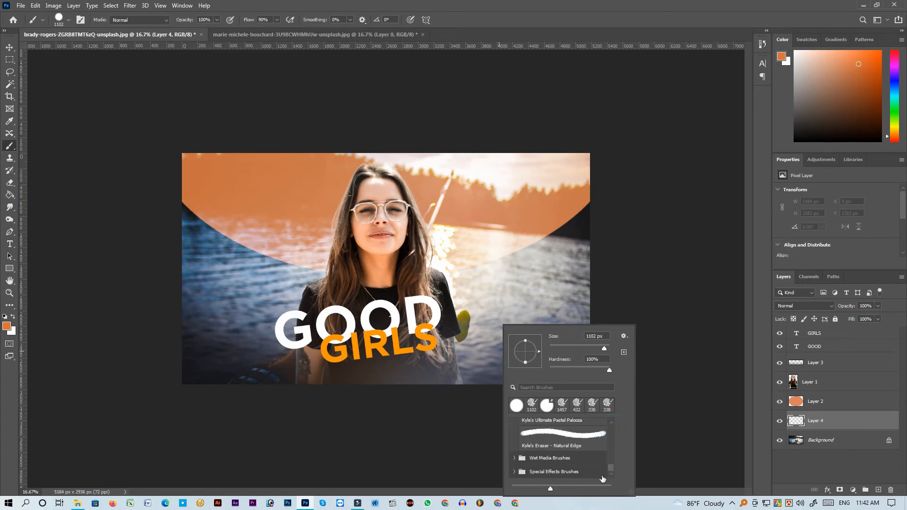
left_click(551, 434)
right_click(412, 381)
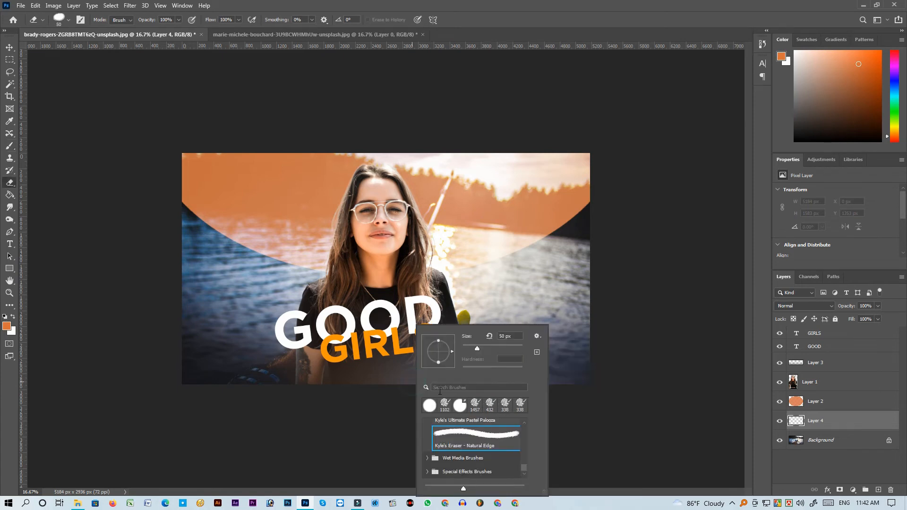
scroll(495, 437, "up", 1)
left_click(489, 422)
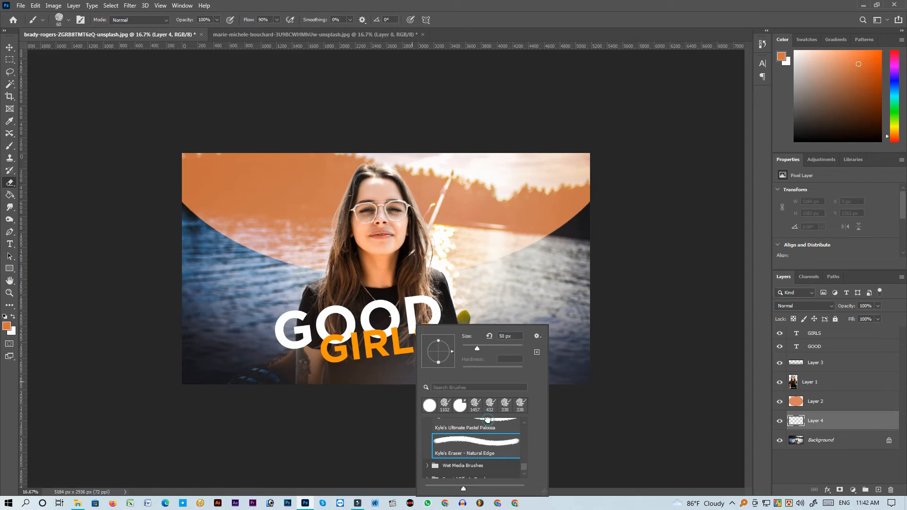
- Set the size of the Pastel Palooza brush to 1102 px
right_click(362, 378)
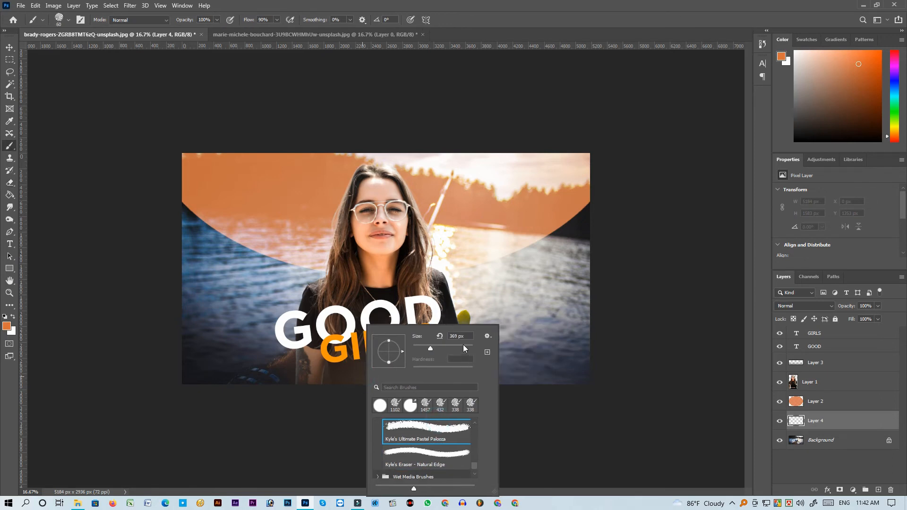
left_click(463, 348)
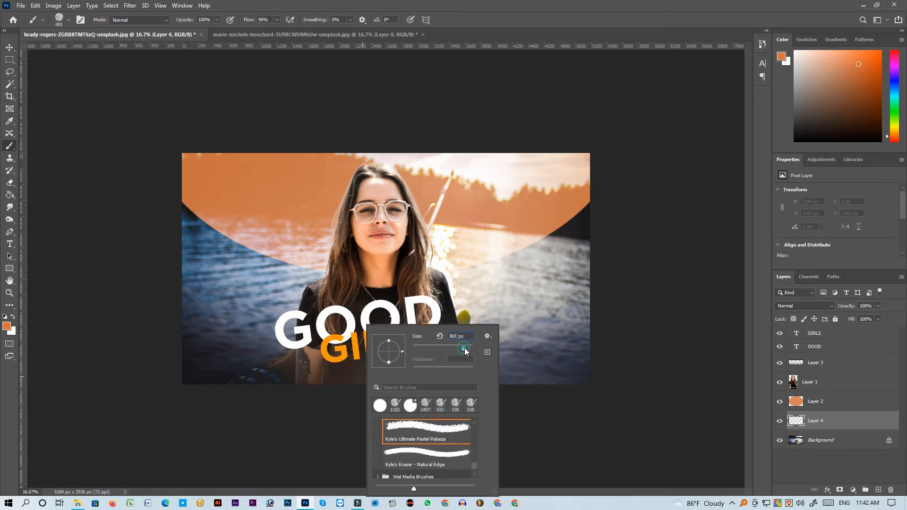
left_click_drag(464, 349, 466, 349)
left_click(466, 351)
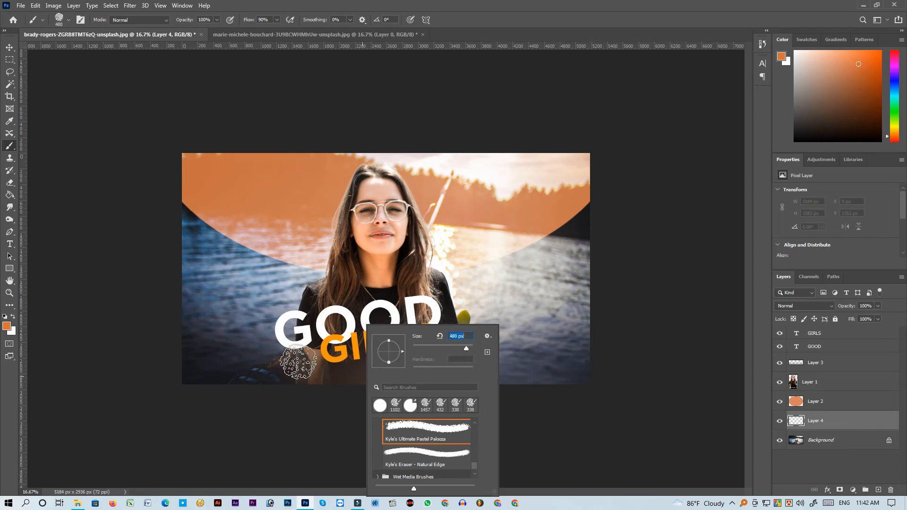
left_click_drag(465, 347, 467, 347)
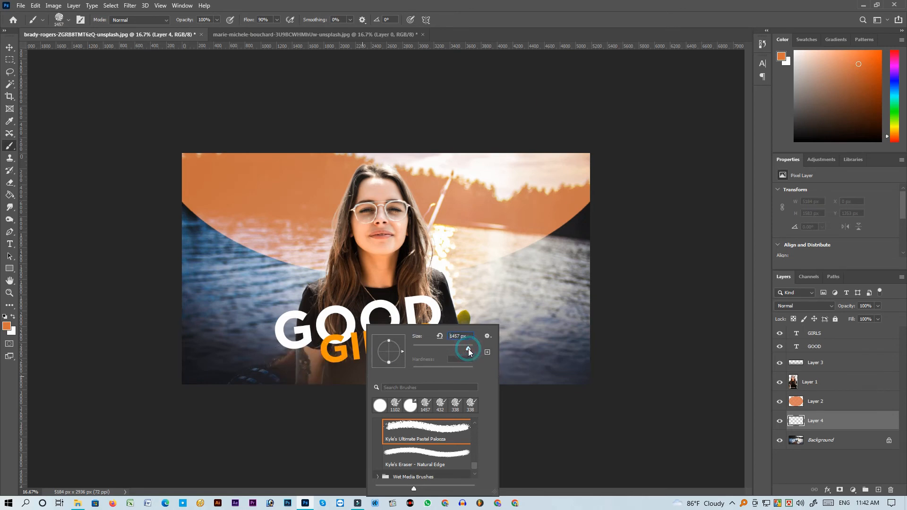
left_click_drag(468, 349, 467, 348)
- Try an orange stroke along the image's bottom edge, undo it, and swap the foreground colour to white
left_click_drag(172, 384, 832, 413)
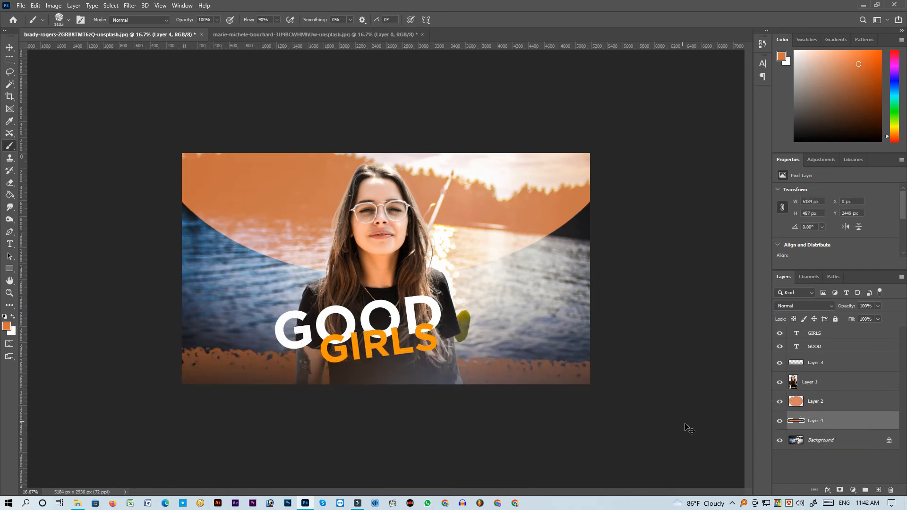
key("ctrl+z")
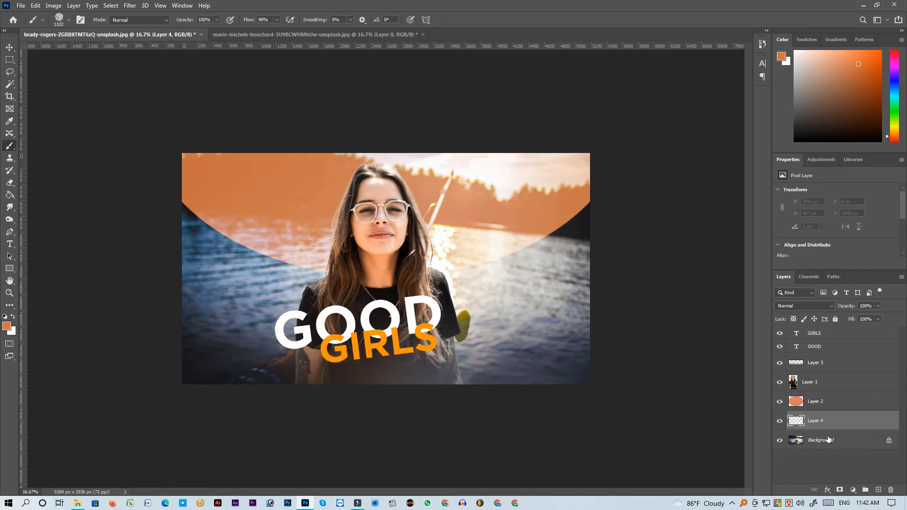
left_click(13, 317)
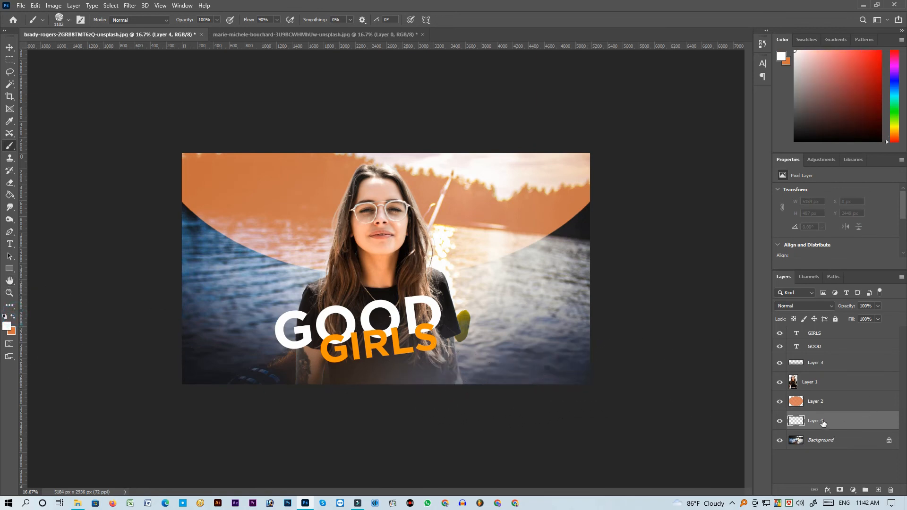
left_click_drag(822, 422, 821, 402)
mouse_move(624, 367)
left_mouse_down()
mouse_move(348, 387)
mouse_move(142, 376)
left_mouse_up()
key("ctrl+z")
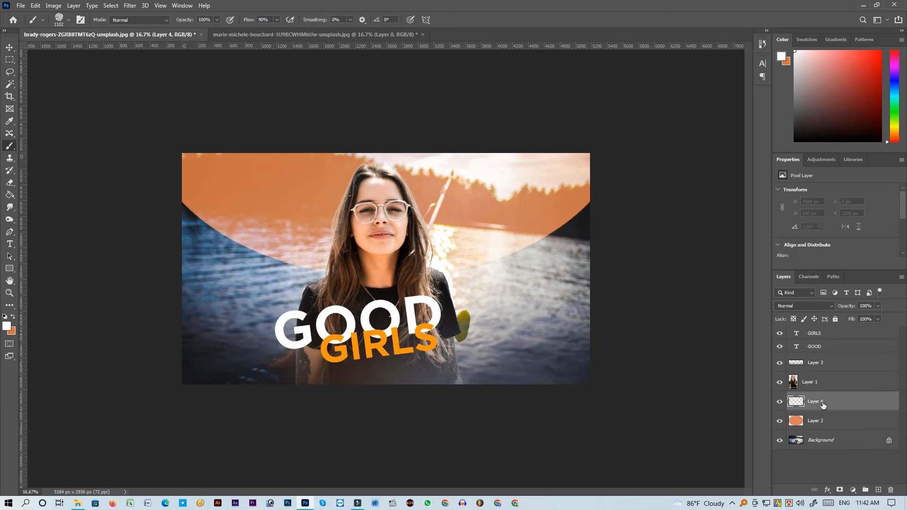
- Move Layer 4 above Layer 3 and paint a rough white diagonal stroke across the image's lower-right corner, about 2770 by 736 px
left_click_drag(823, 401, 821, 372)
left_click_drag(605, 383, 401, 444)
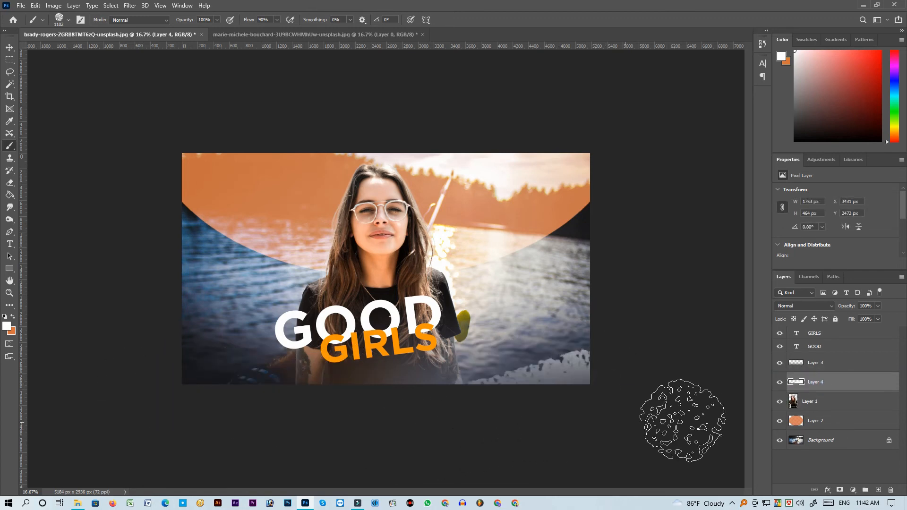
left_click_drag(815, 381, 814, 362)
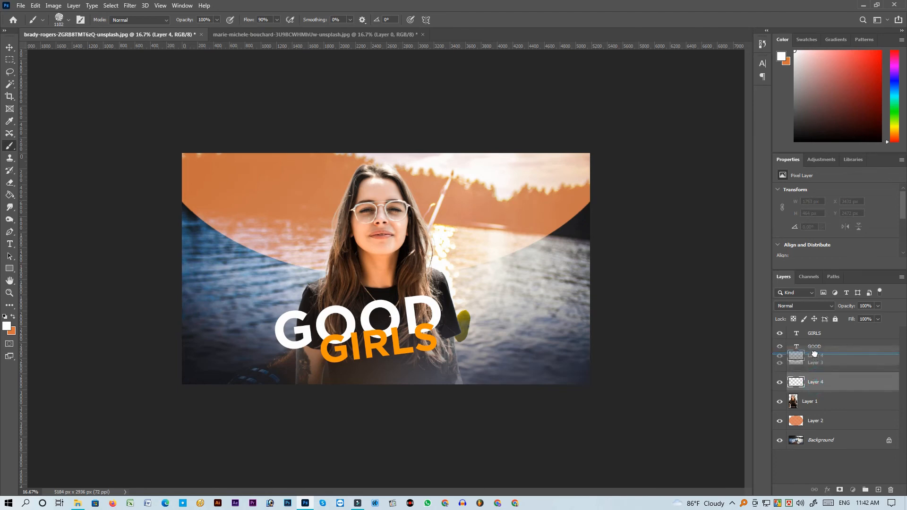
mouse_move(590, 374)
left_mouse_down()
mouse_move(351, 428)
mouse_move(399, 430)
left_mouse_up()
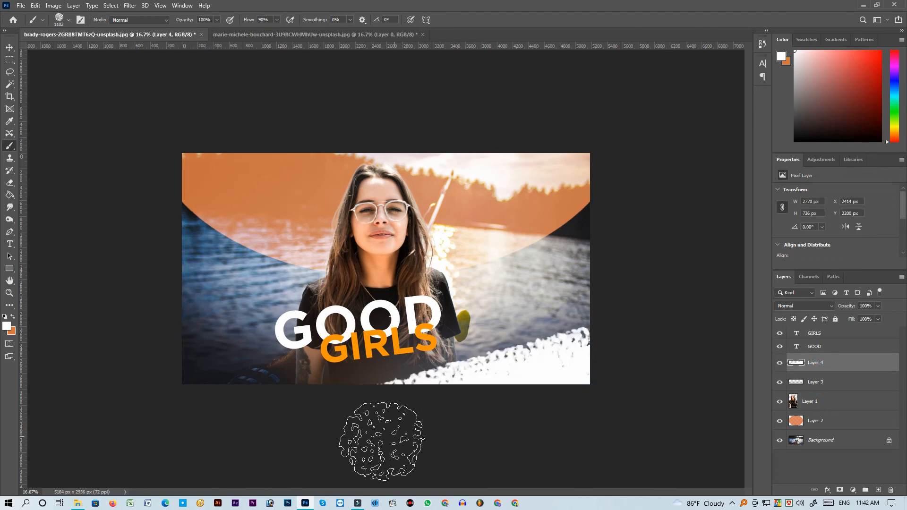
left_click_drag(127, 336, 257, 423)
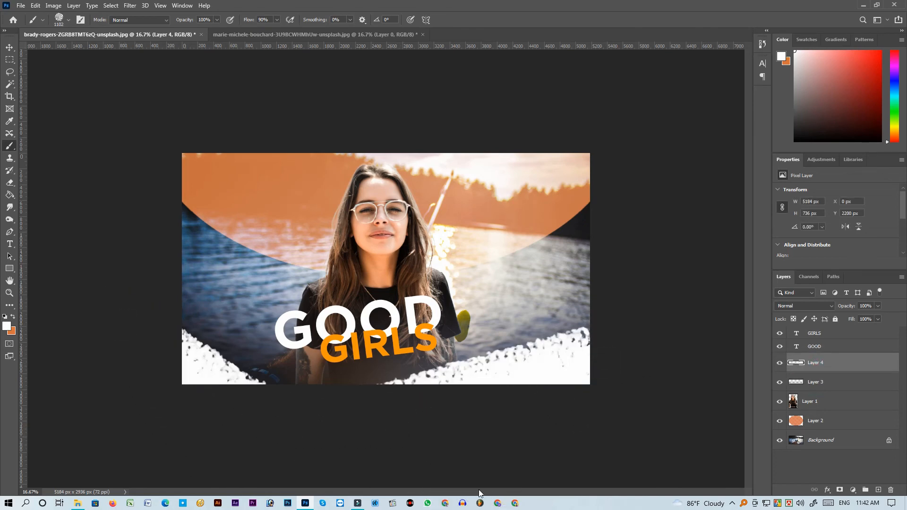
key("ctrl+z")
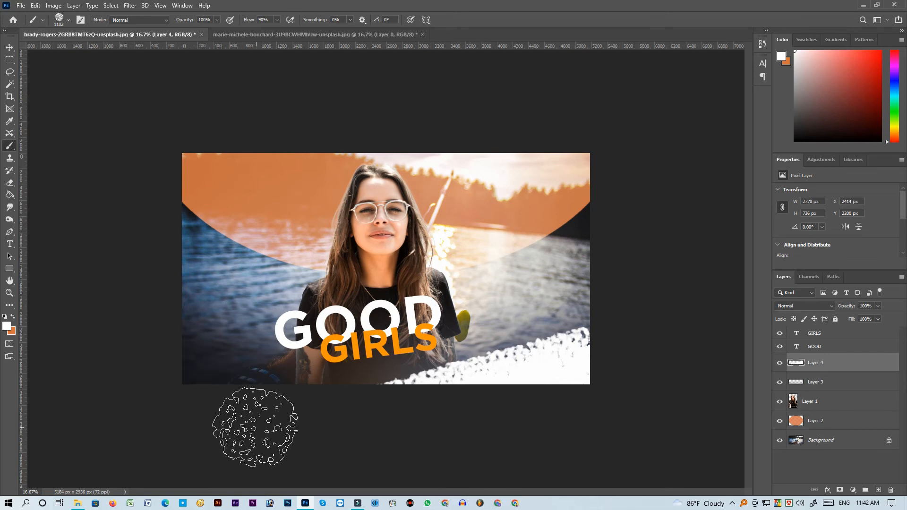
left_click_drag(406, 391, 290, 391)
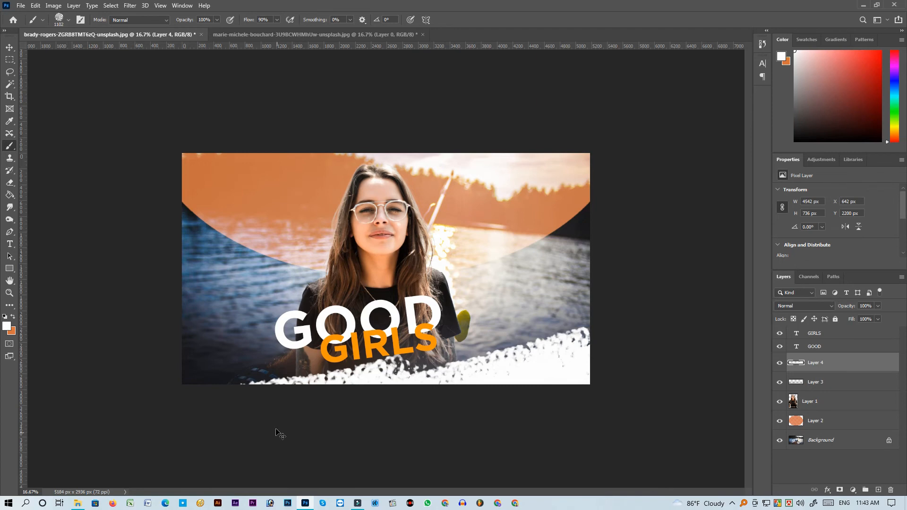
key("ctrl+z")
left_click(265, 396)
key("ctrl+z")
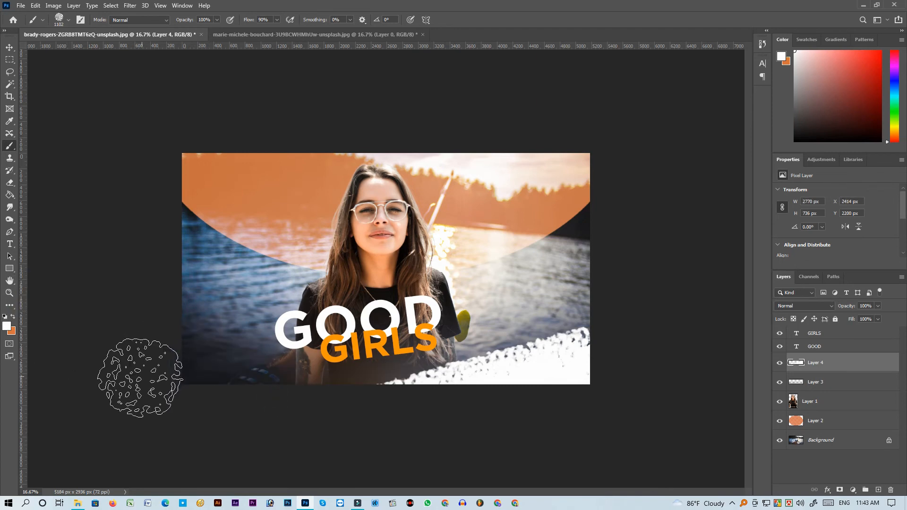
left_click_drag(140, 378, 300, 395)
key("ctrl+z")
left_click_drag(155, 402, 380, 414)
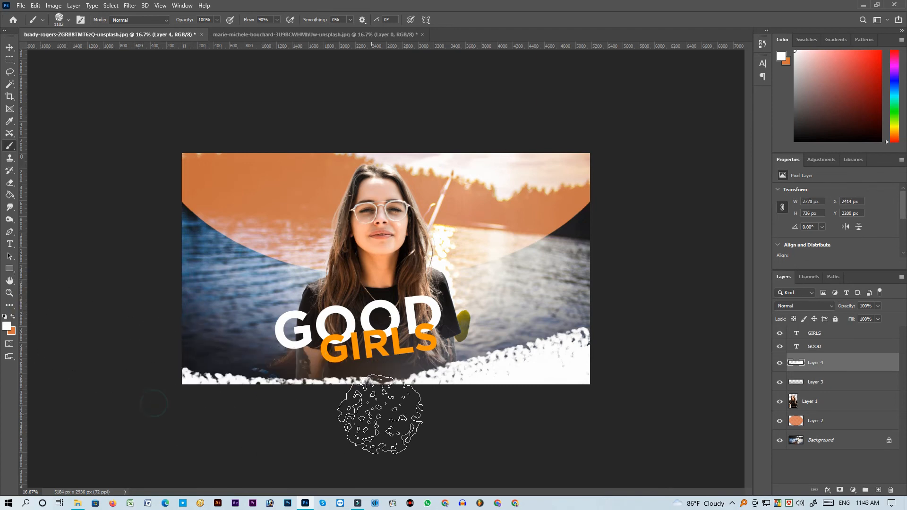
key("ctrl+z")
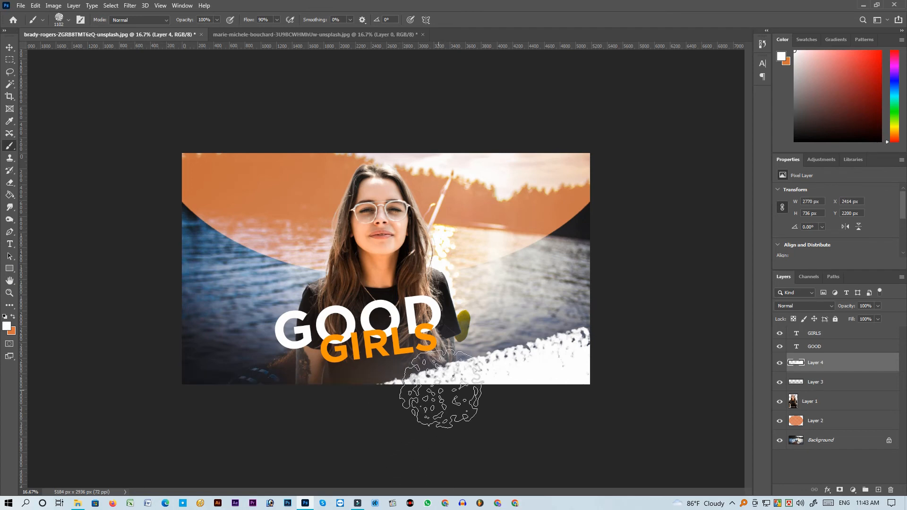
left_click_drag(440, 388, 140, 396)
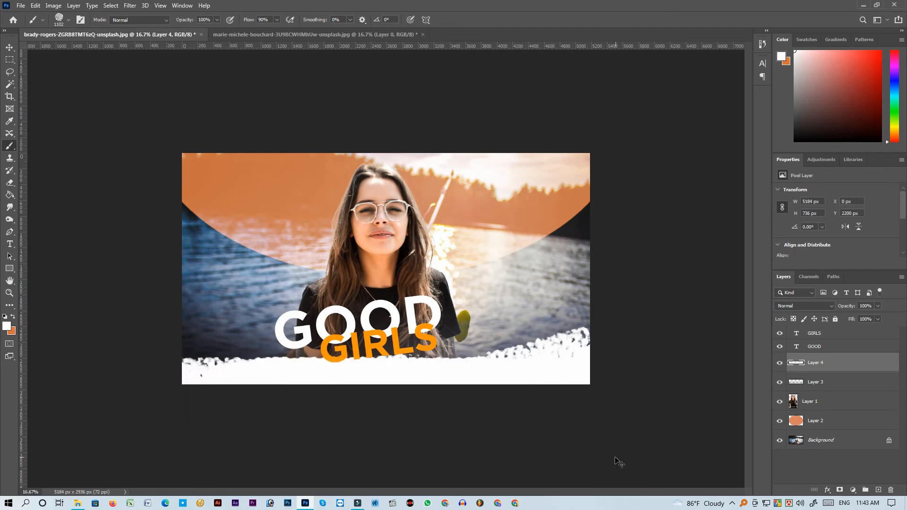
key("ctrl+z")
key("ctrl+z")
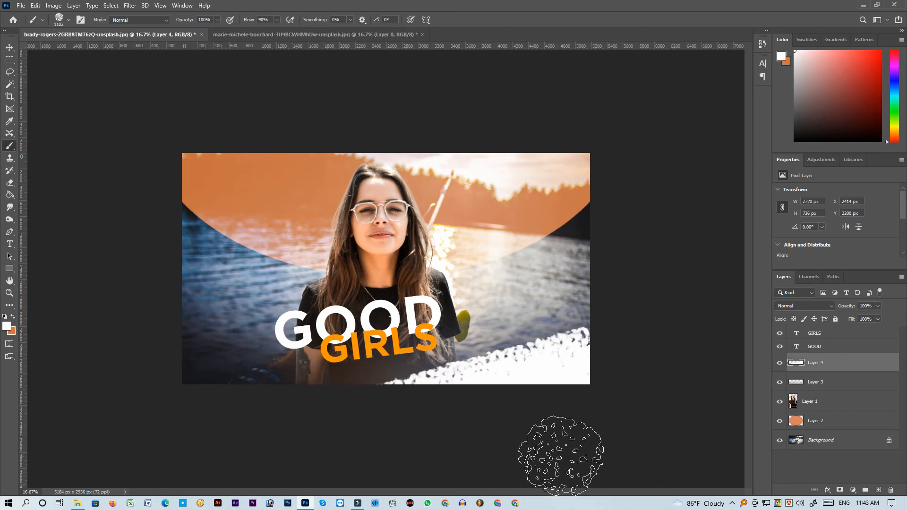
- Paint a rough white diagonal stroke about 1266 px high across the image's lower-left corner on Layer 4
left_click_drag(136, 274, 383, 485)
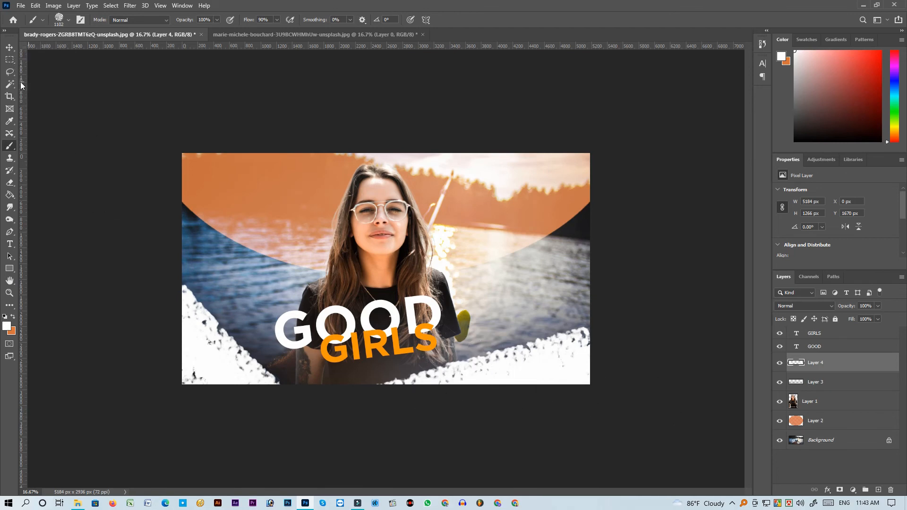
left_click(9, 48)
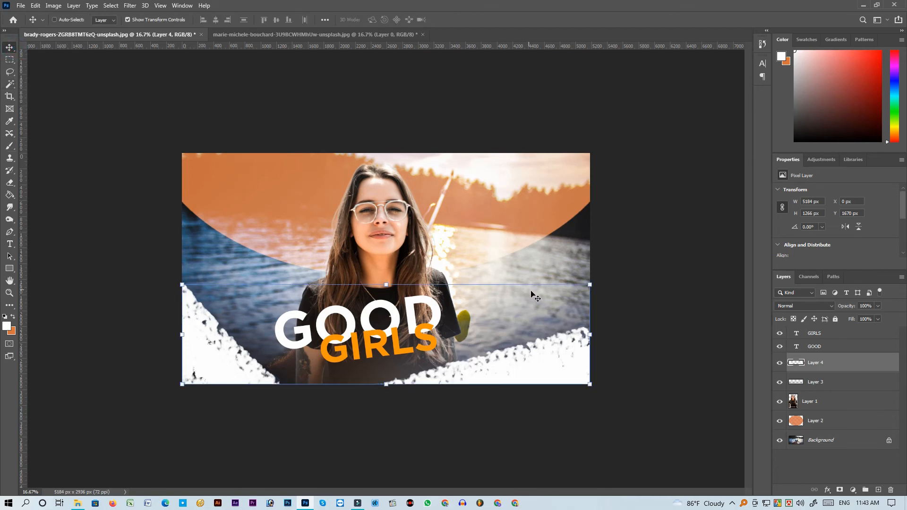
left_click_drag(530, 291, 531, 311)
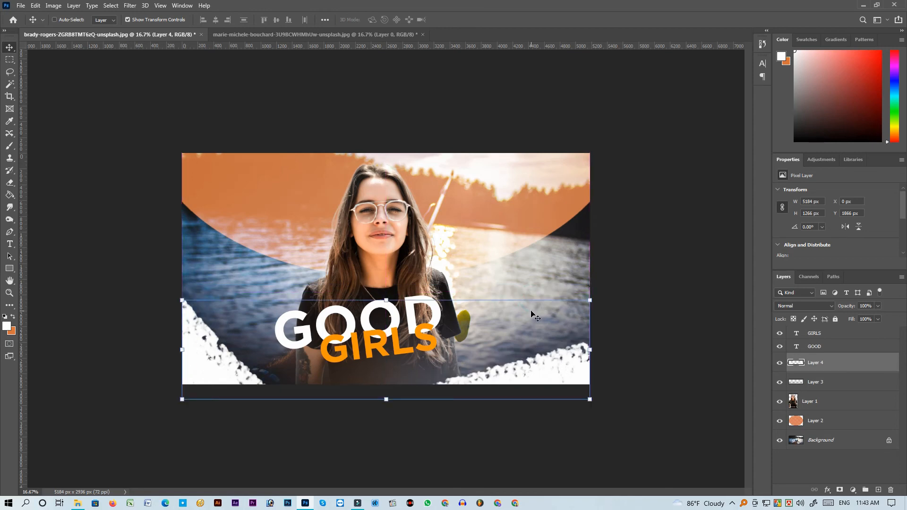
key("ctrl+z")
- Select the Background layer from the canvas
right_click(510, 258)
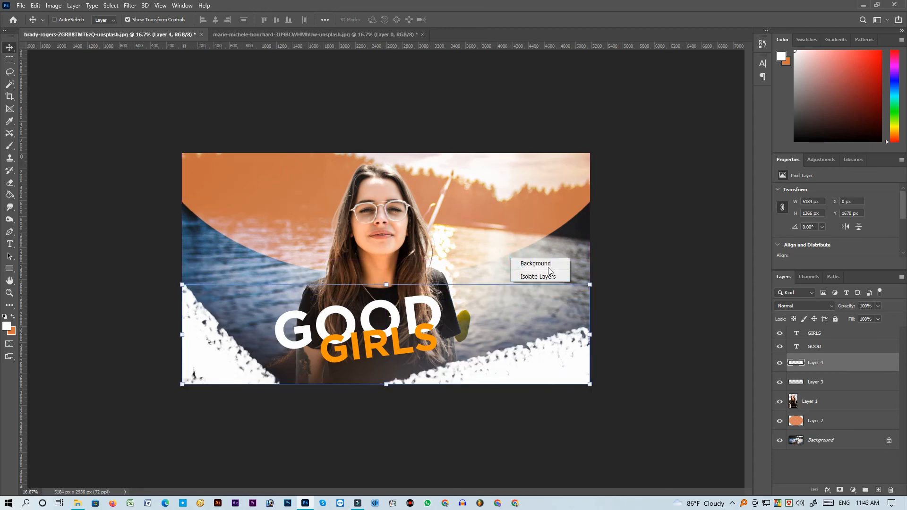
left_click(546, 264)
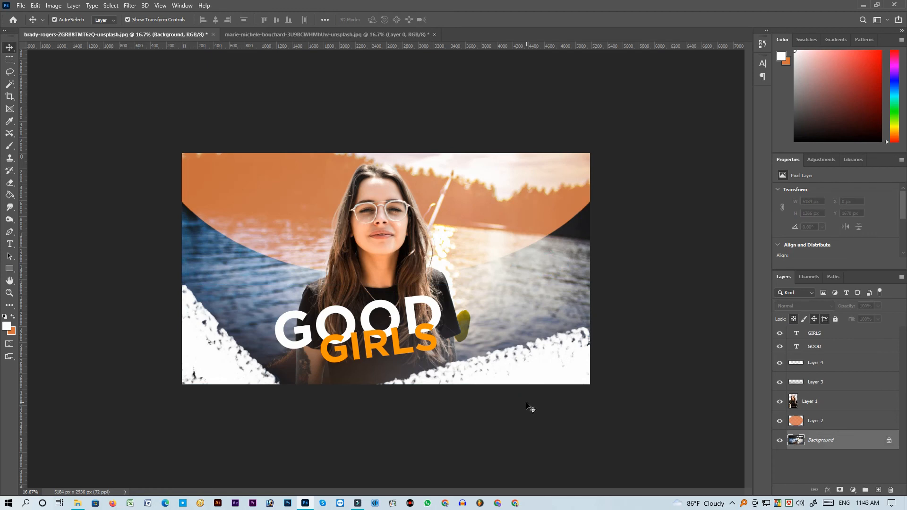
- Start saving the composite under a new copy and set the file format to JPEG
key("ctrl+shift+s")
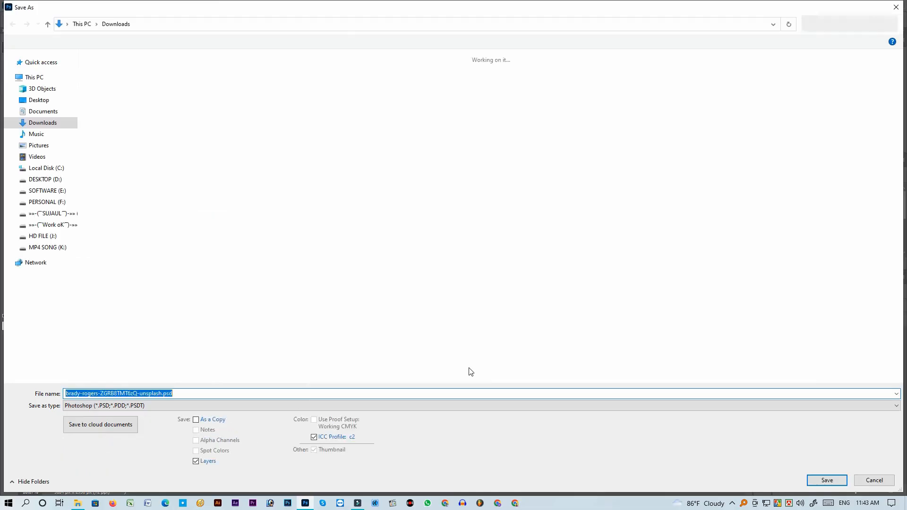
left_click(205, 406)
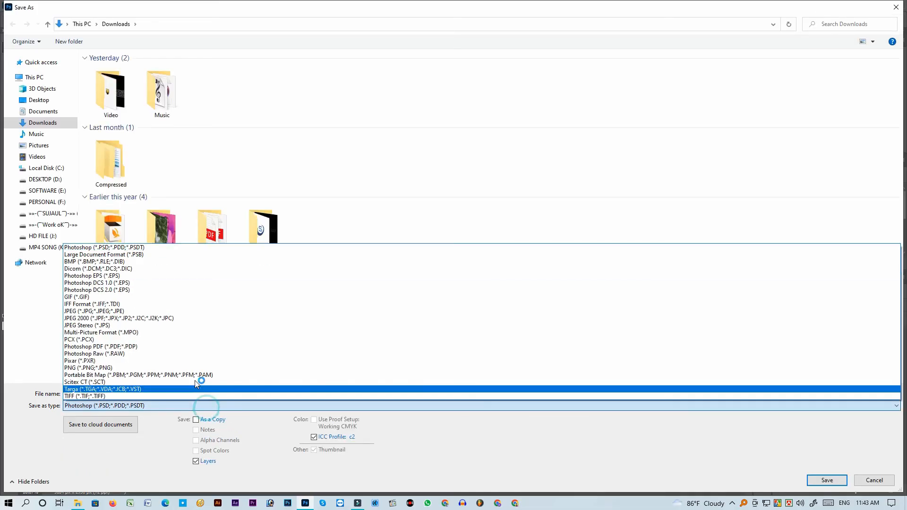
left_click(129, 310)
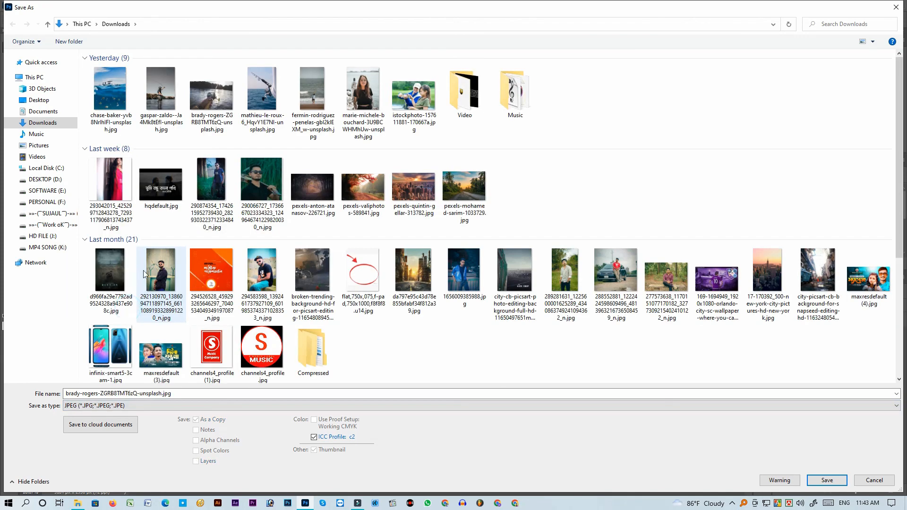
- Create a new folder named Work----images in Downloads and open it as the save location
left_click(39, 101)
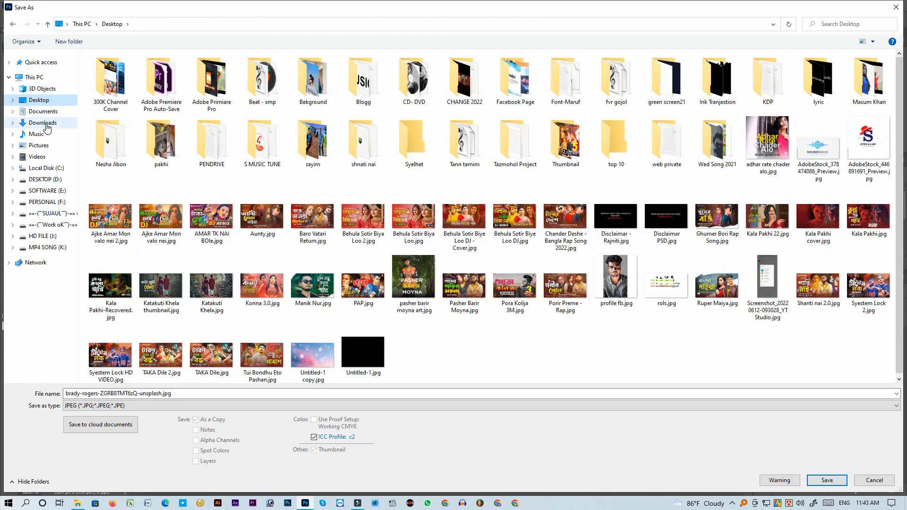
left_click(43, 123)
right_click(643, 123)
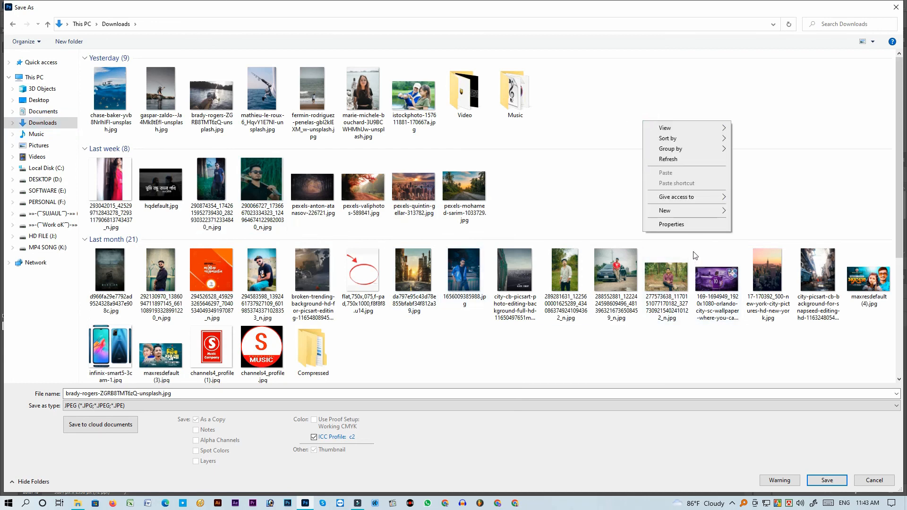
mouse_move(676, 211)
left_click(751, 212)
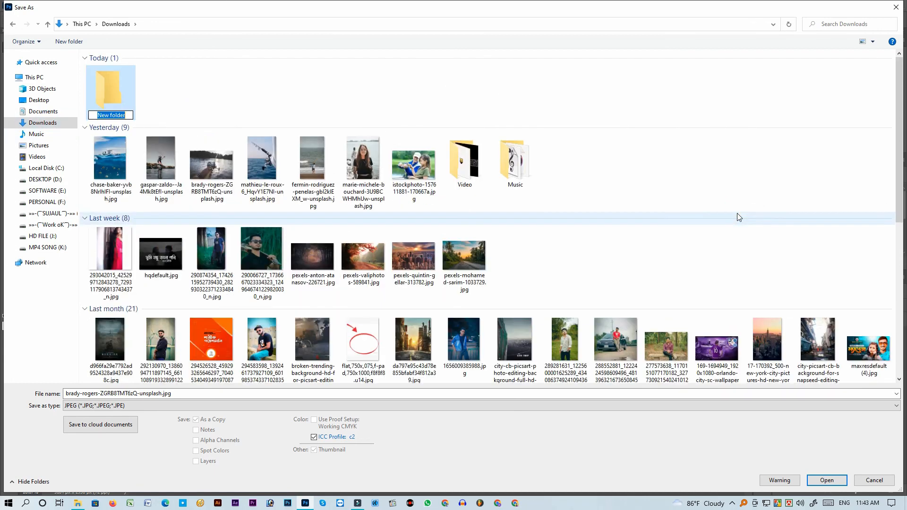
type("Work----images")
key("Return")
key("Return")
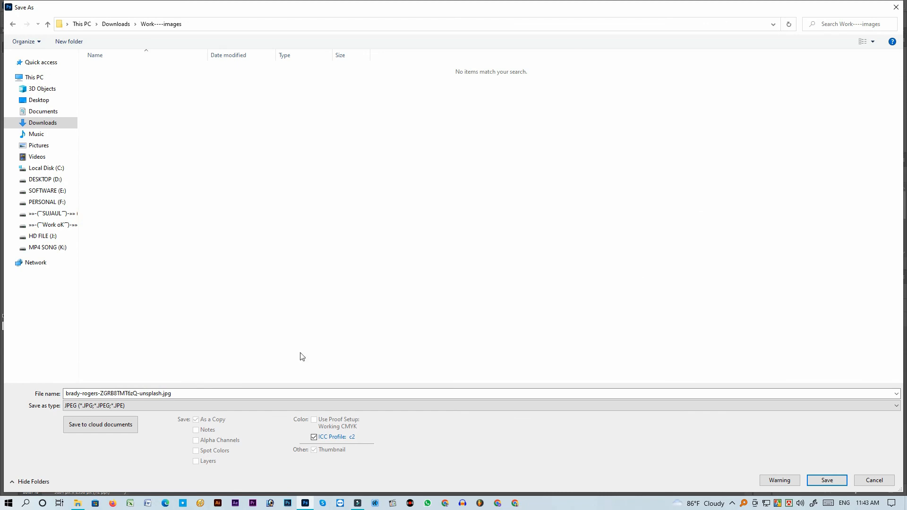
- Name the JPEG copy Good Girls - Tutorial and save it at Maximum quality 12 in Progressive format with 3 scans
double_click(181, 393)
type("Good Girls - Tutorial")
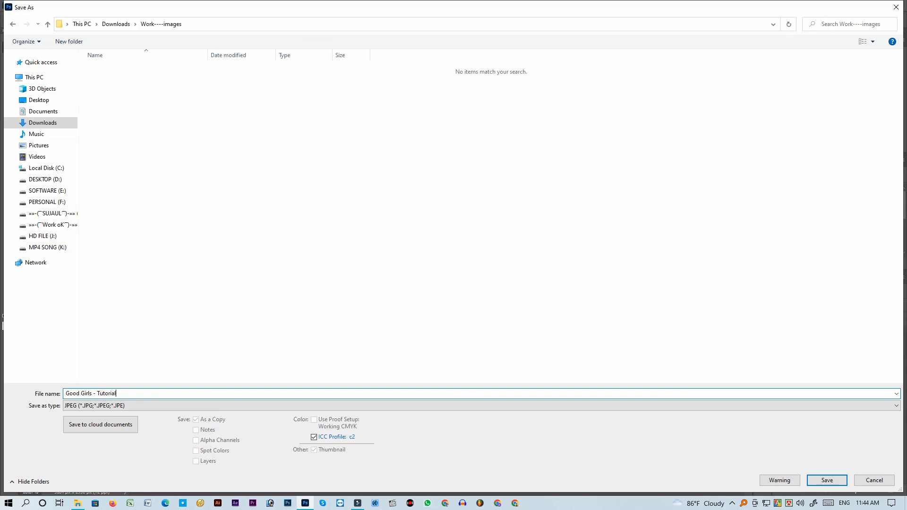
key("Return")
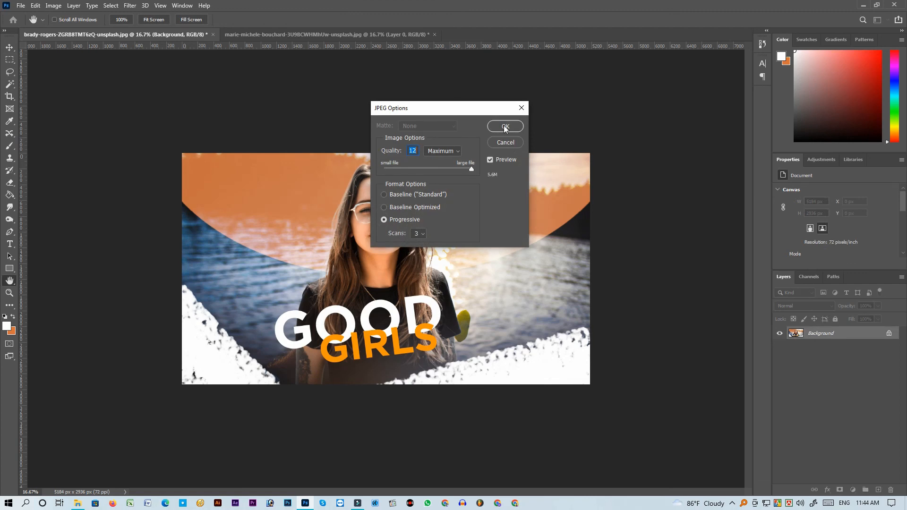
left_click(504, 128)
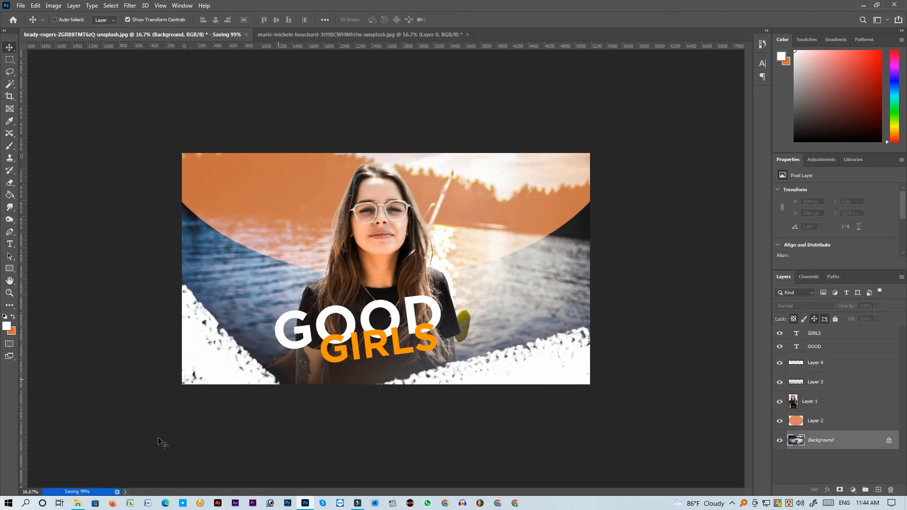
- Switch to File Explorer, open the Work----images folder in Downloads and enlarge its file thumbnails
left_click(78, 504)
double_click(132, 133)
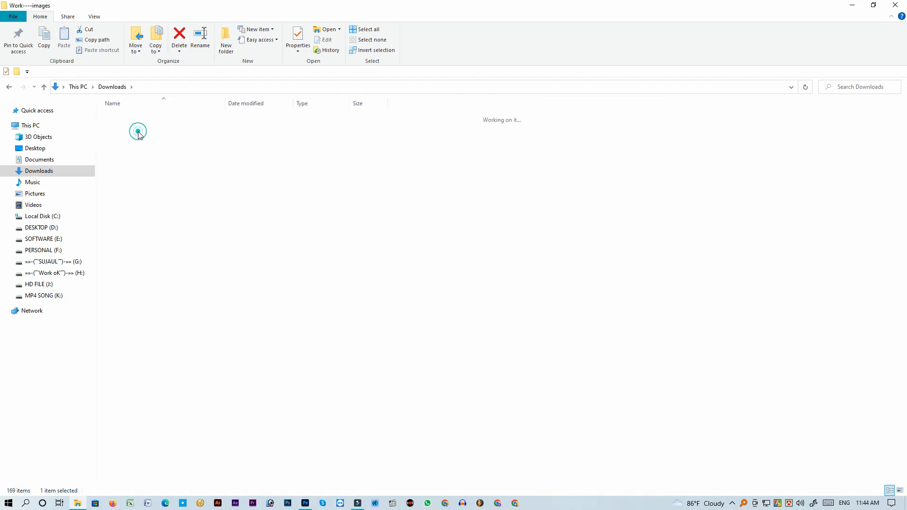
right_click(221, 174)
mouse_move(242, 178)
left_click(362, 185)
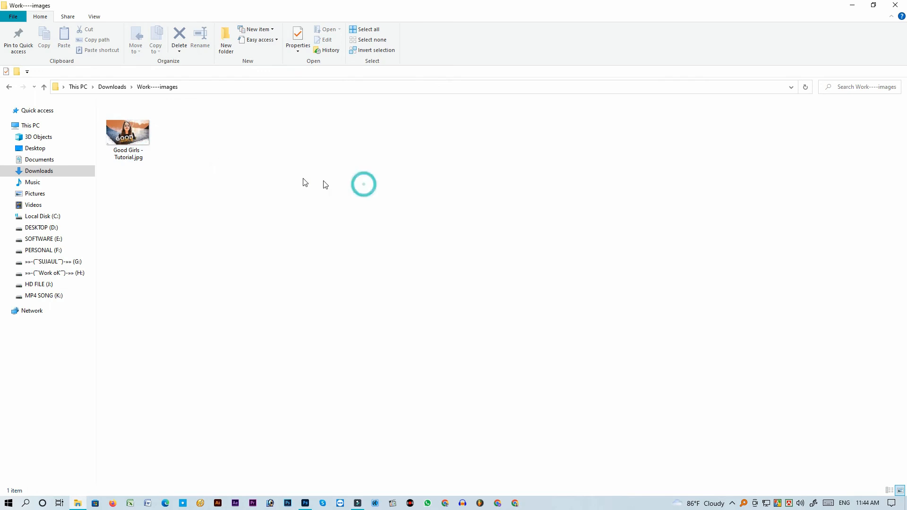
right_click(294, 174)
mouse_move(318, 183)
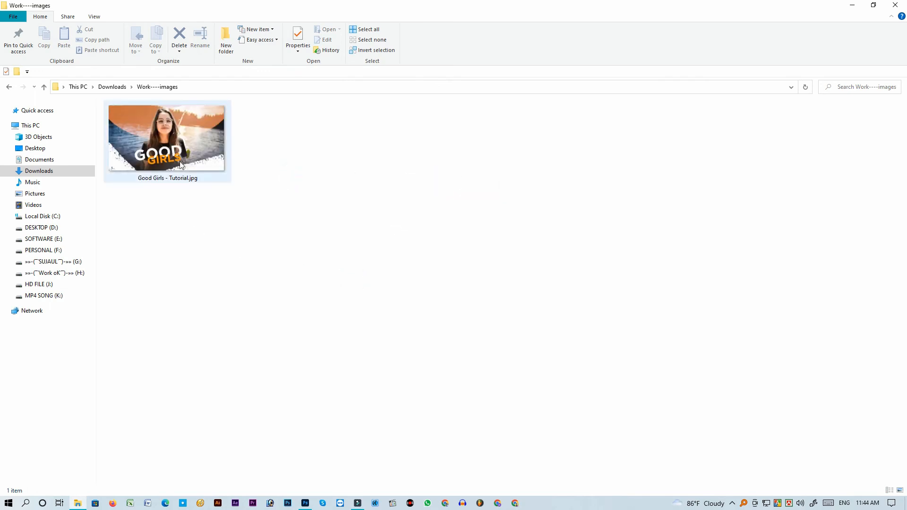
- Open Good Girls - Tutorial.jpg in the image viewer to check the exported composite, then close the viewer
double_click(166, 142)
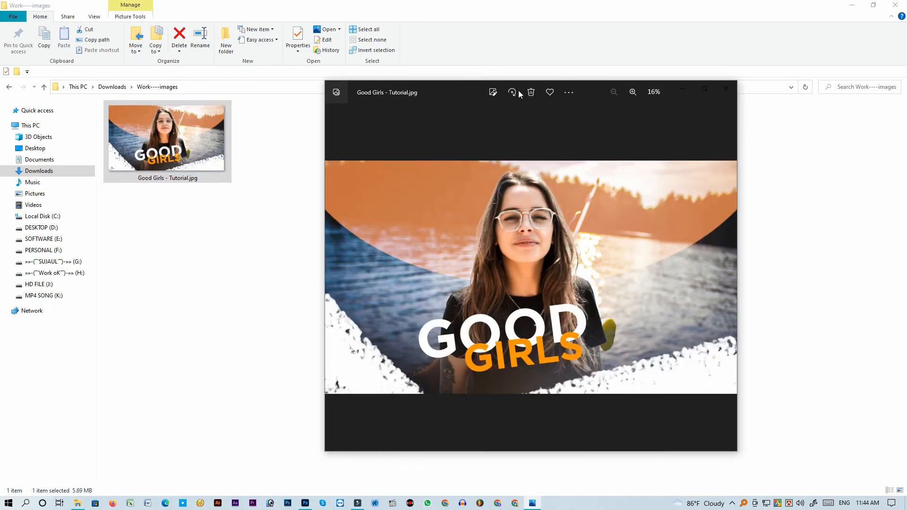
left_click_drag(461, 89, 341, 101)
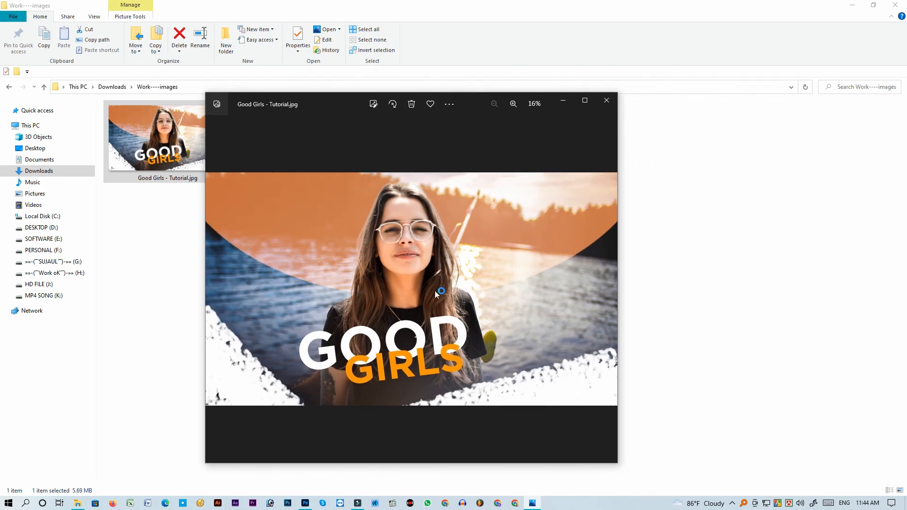
left_click(606, 102)
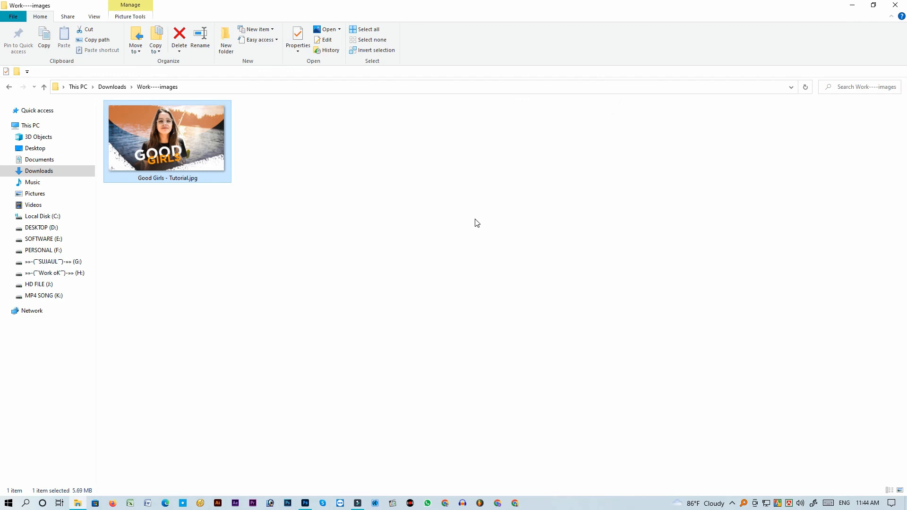
key("alt")
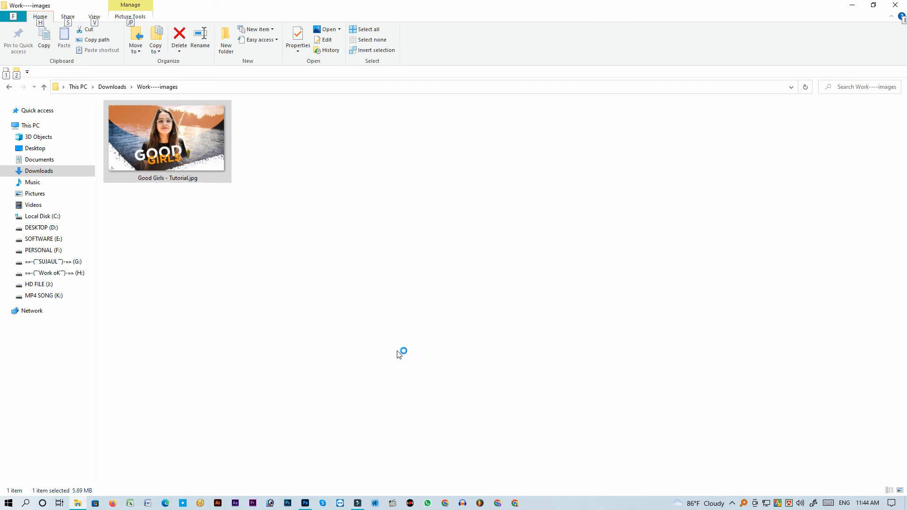
left_click(733, 503)
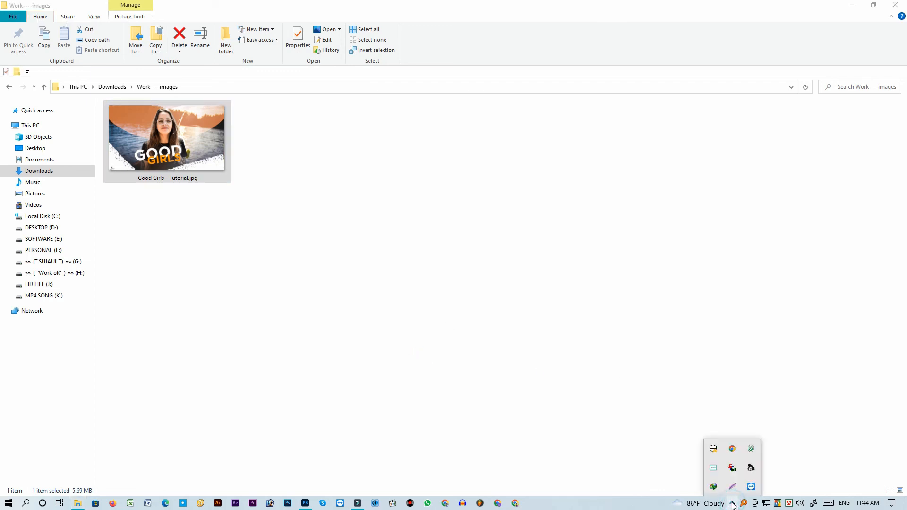
right_click(714, 469)
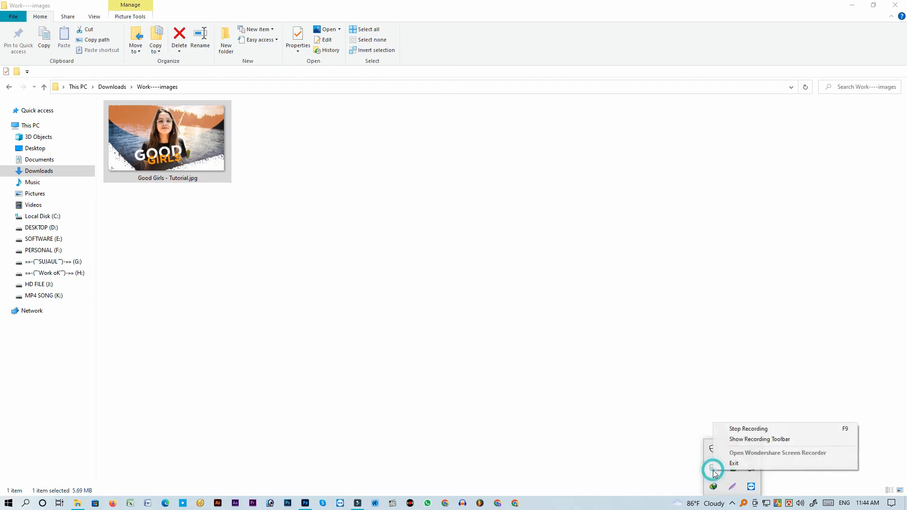